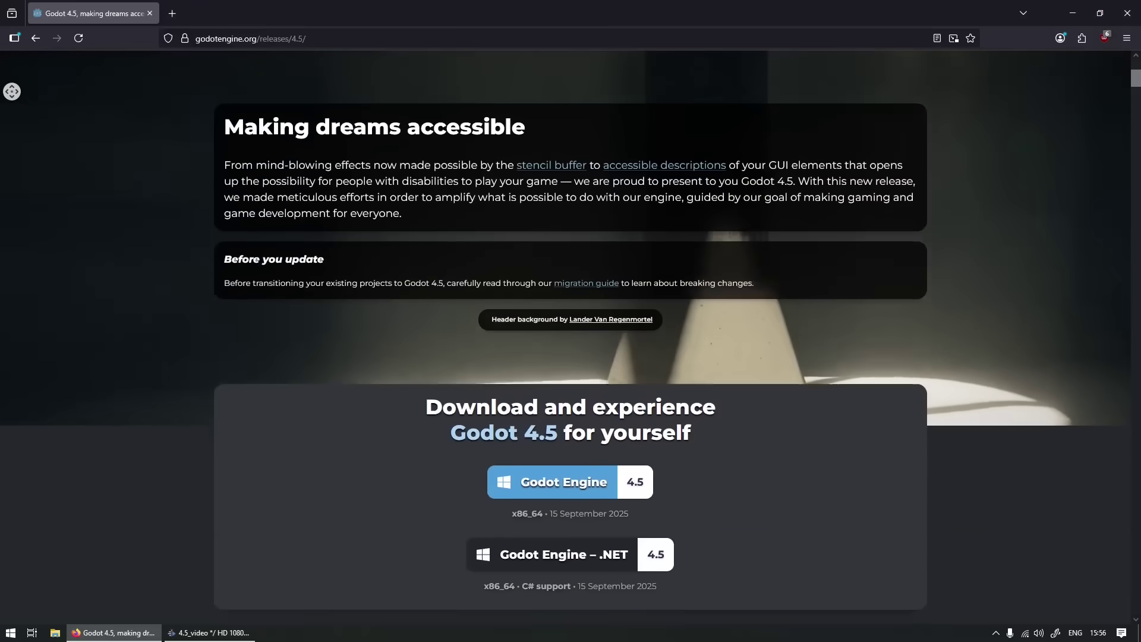
Read through the Godot 4.5 release page, covering the Highlights, 2D, Core and Editor sections
scroll(12, 113, "down", 9)
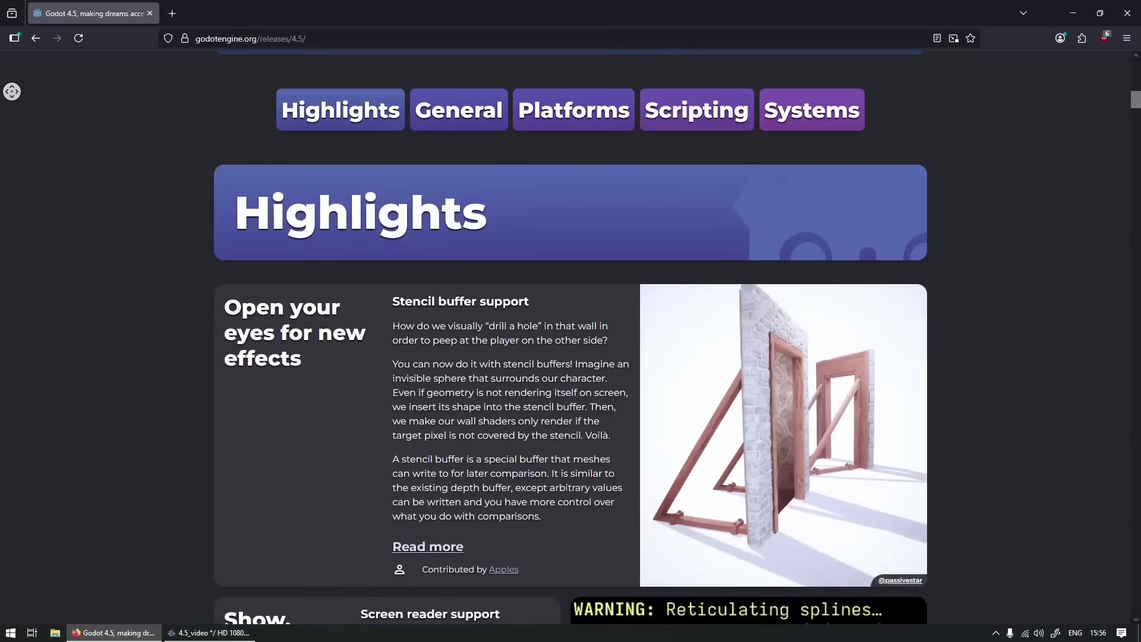
scroll(12, 91, "down", 12)
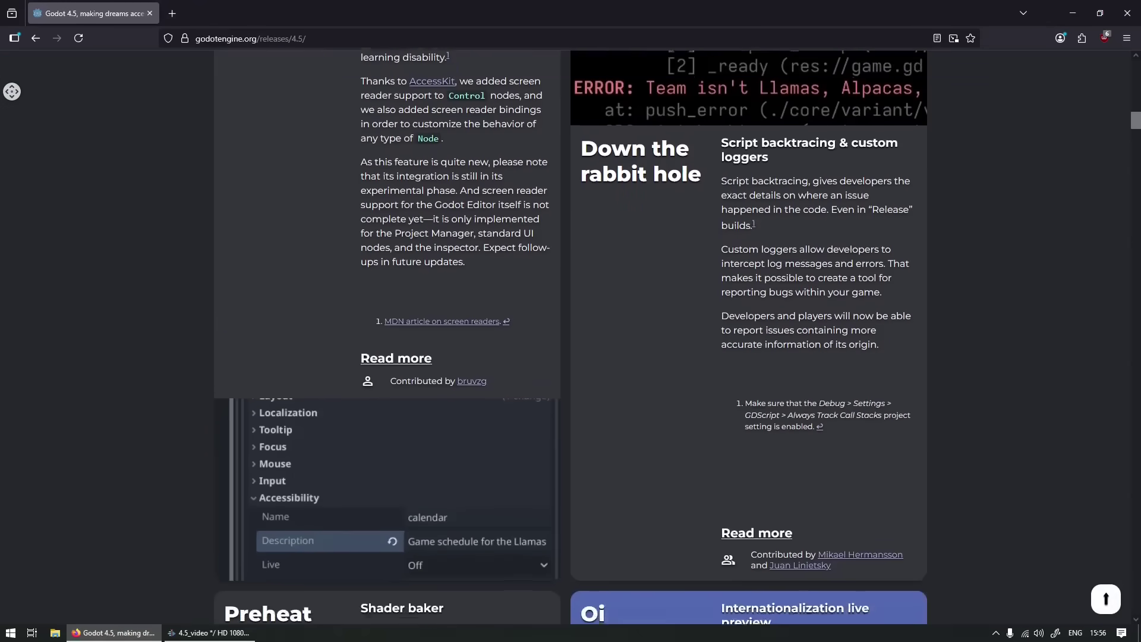
scroll(12, 92, "down", 11)
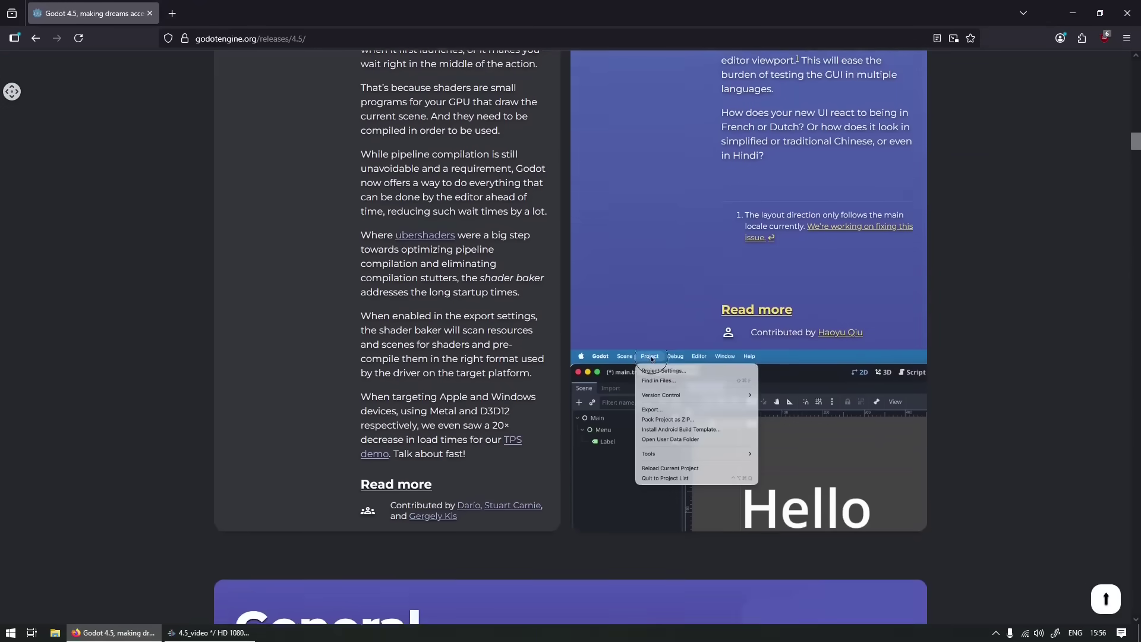
scroll(12, 91, "down", 11)
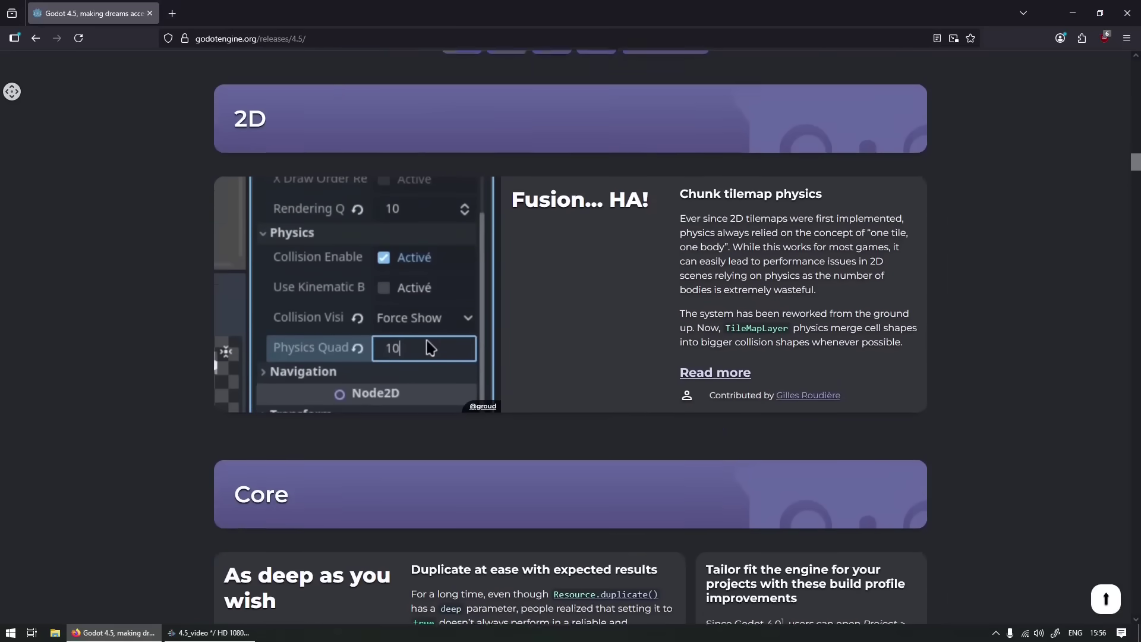
scroll(12, 91, "down", 11)
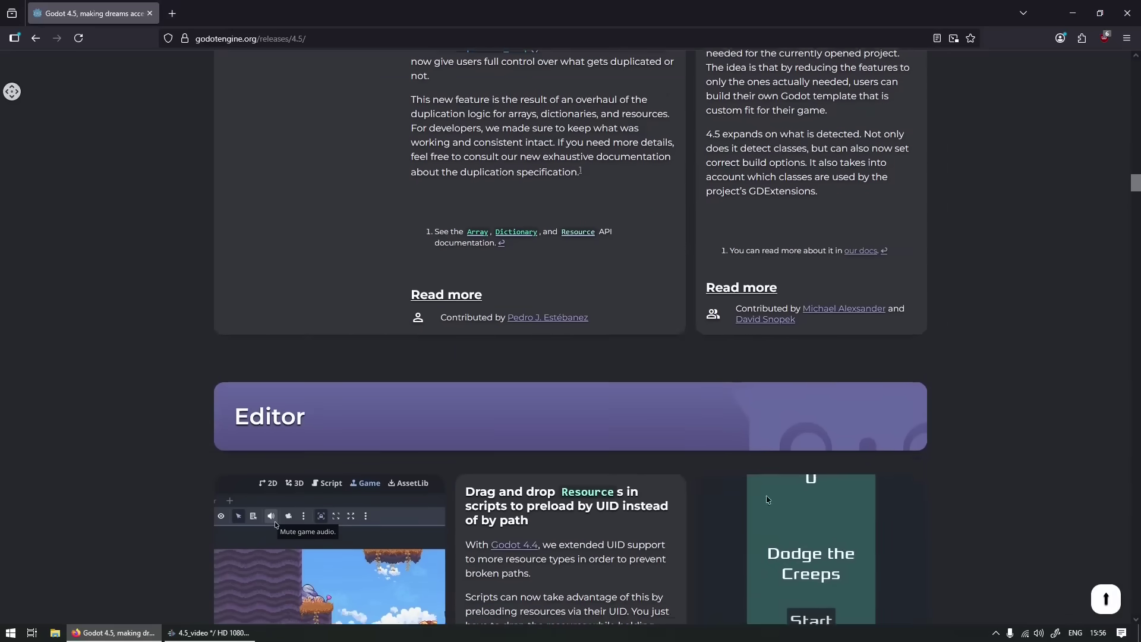
scroll(12, 92, "down", 11)
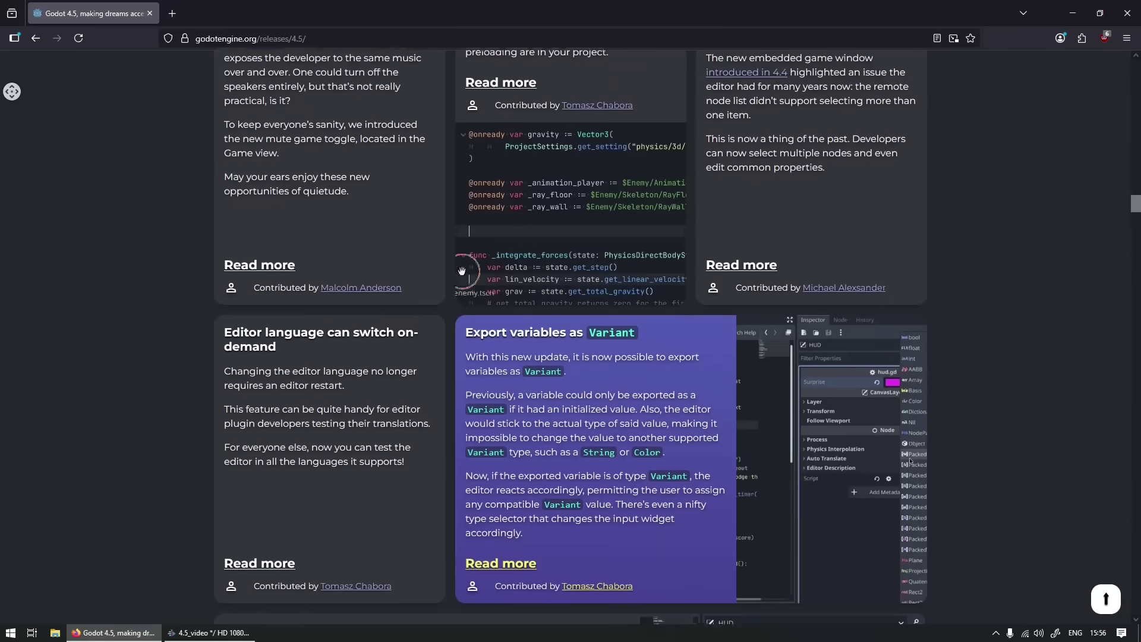
scroll(11, 91, "down", 11)
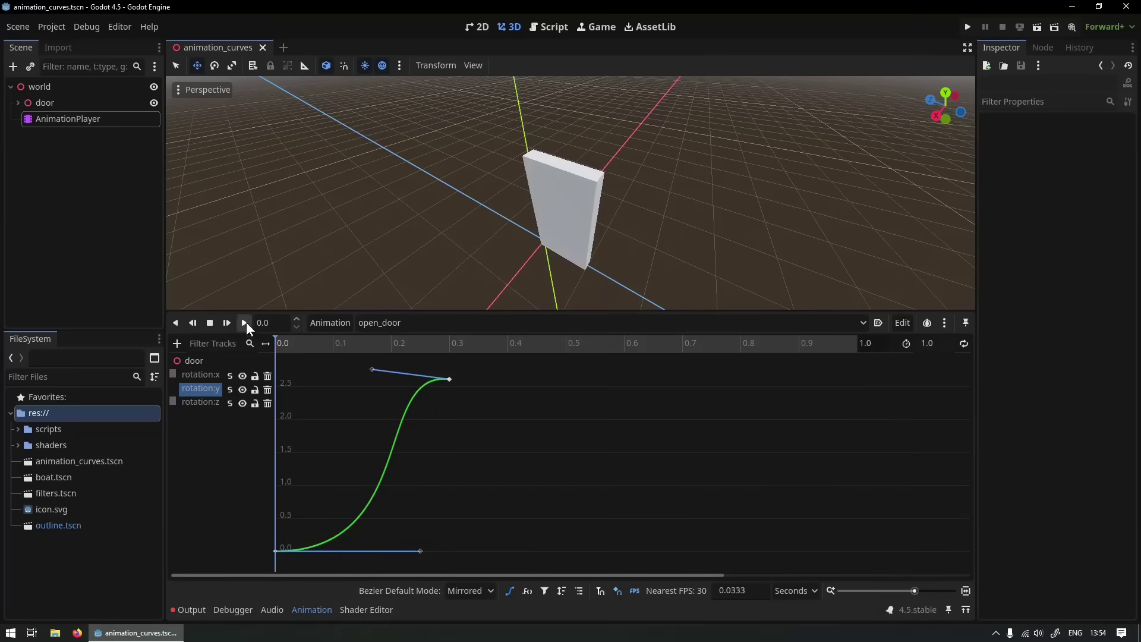
Play open_door and insert six alternating low and high keys on the rotation:y curve between about 0.33 s and 0.5 s
left_click(244, 322)
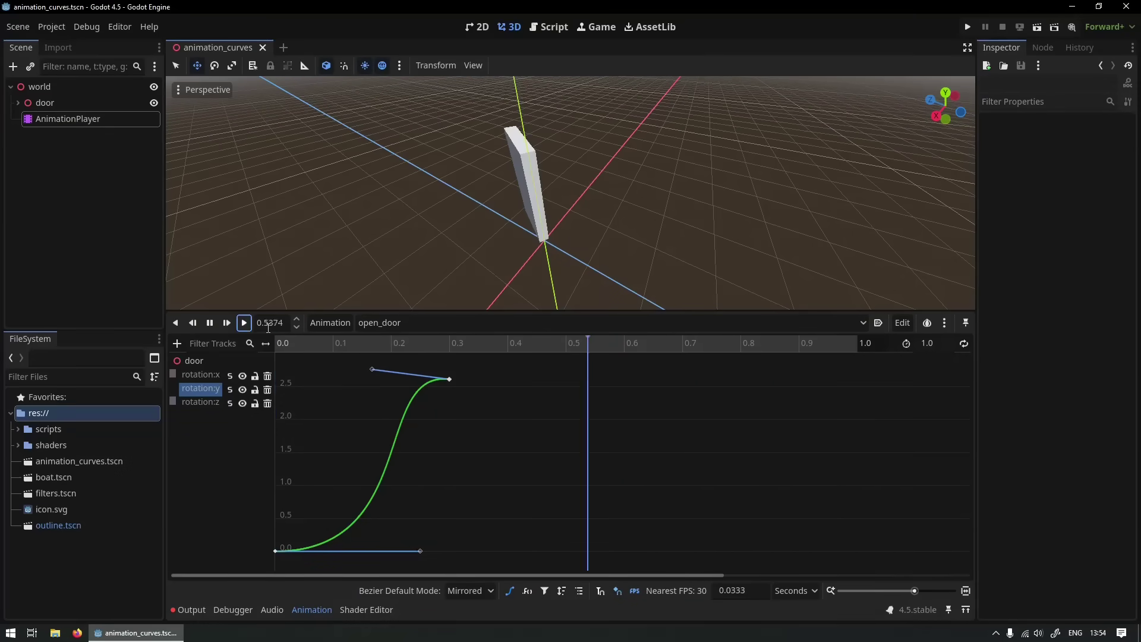
right_click(472, 401)
left_click(483, 411)
right_click(490, 382)
left_click(503, 389)
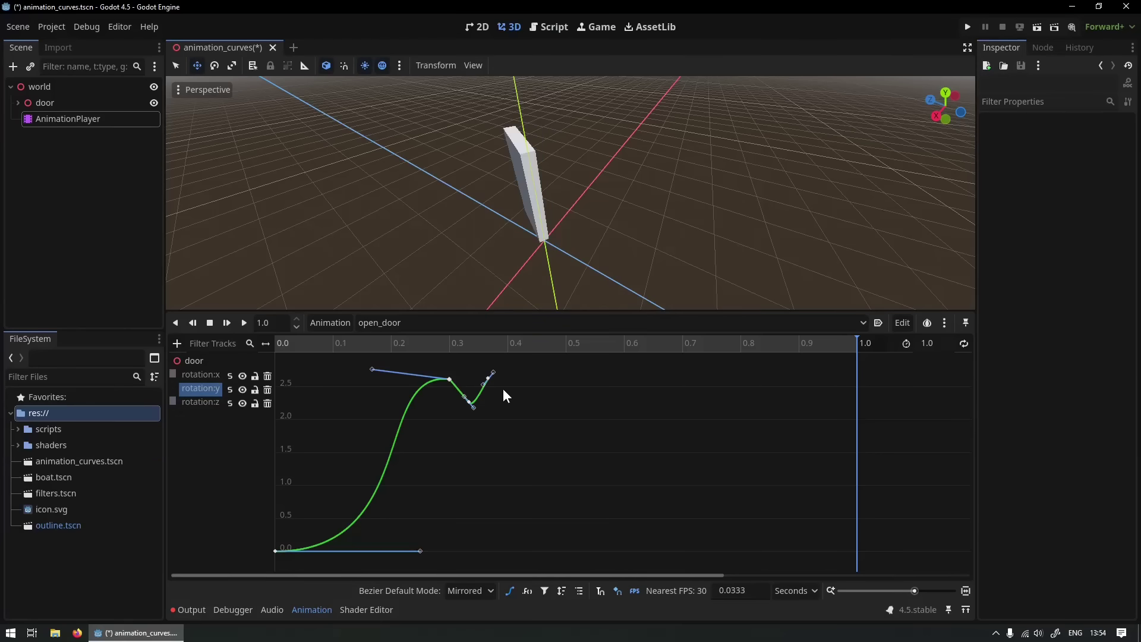
right_click(508, 388)
left_click(515, 395)
right_click(527, 378)
left_click(534, 386)
right_click(545, 384)
left_click(552, 392)
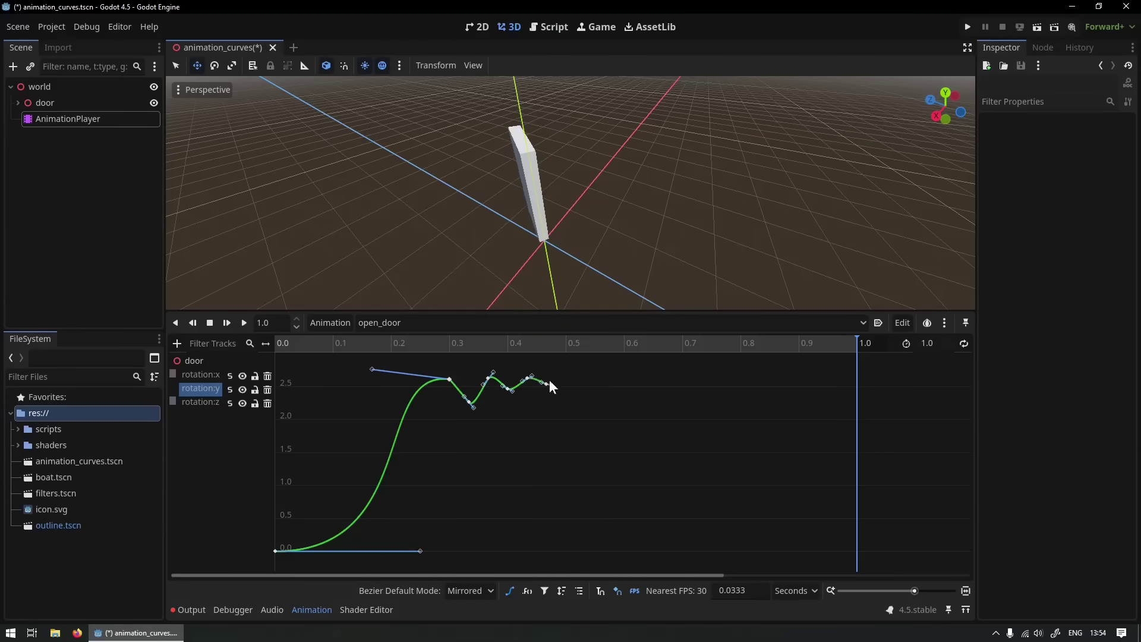
right_click(566, 381)
left_click(573, 390)
Replay open_door, select the keys from 0.3 s onward and stretch them so the last one sits at 0.7 s
left_click_drag(410, 344, 246, 320)
left_click(246, 320)
left_click_drag(624, 440, 442, 369)
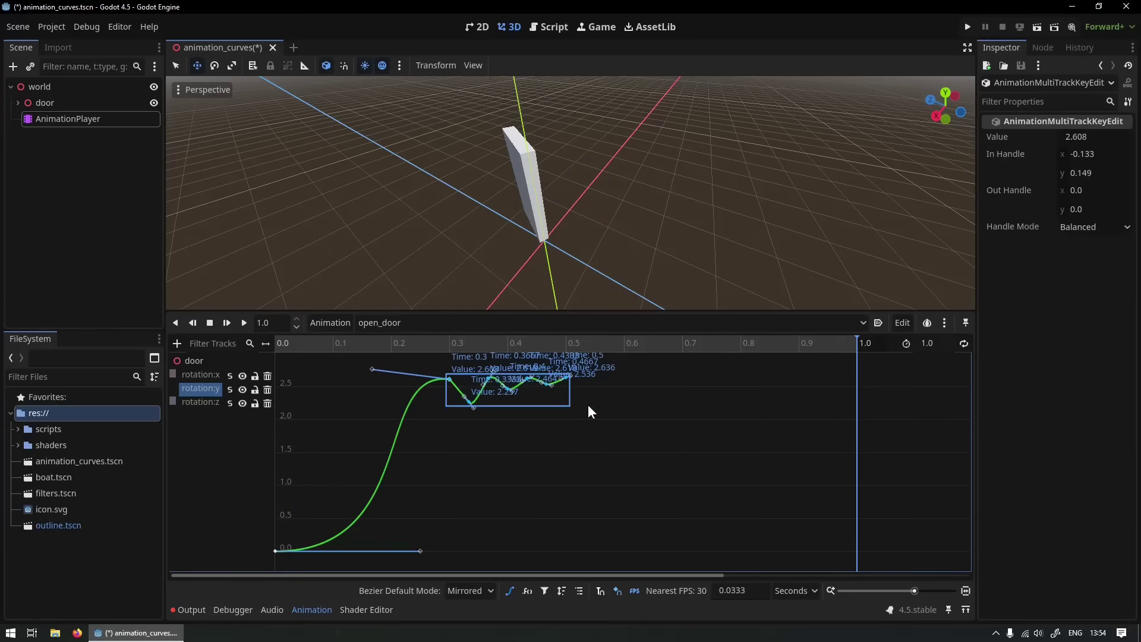
left_click_drag(570, 399, 687, 398)
left_click(244, 323)
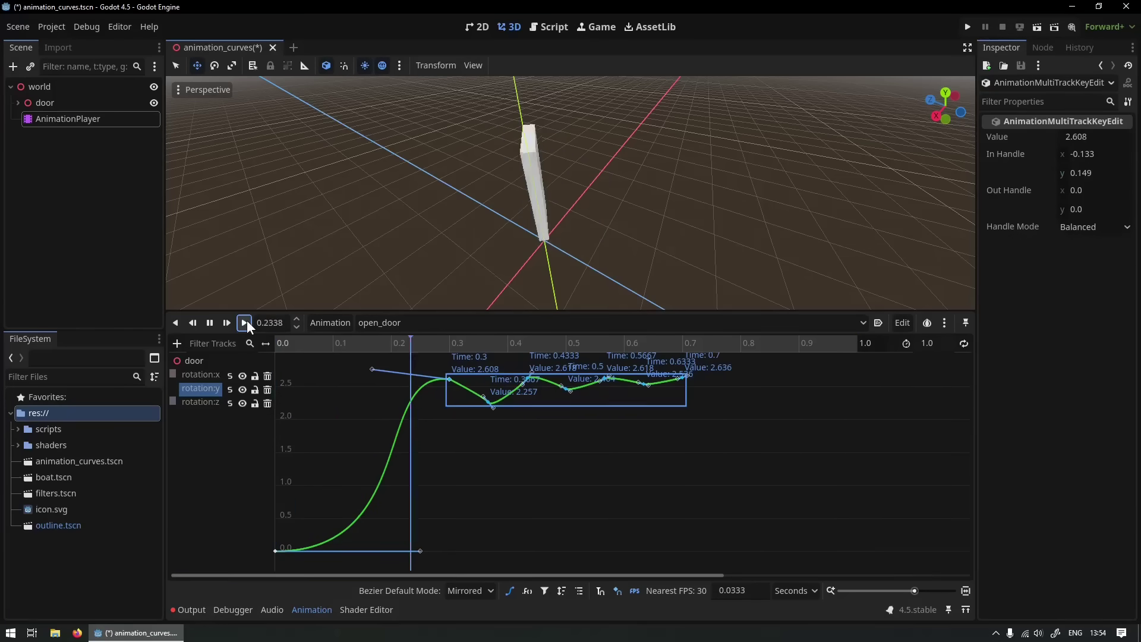
Replay the door animation from another viewing angle and stretch the selected bounce keys over a longer time span
middle_click_drag(374, 280, 590, 226)
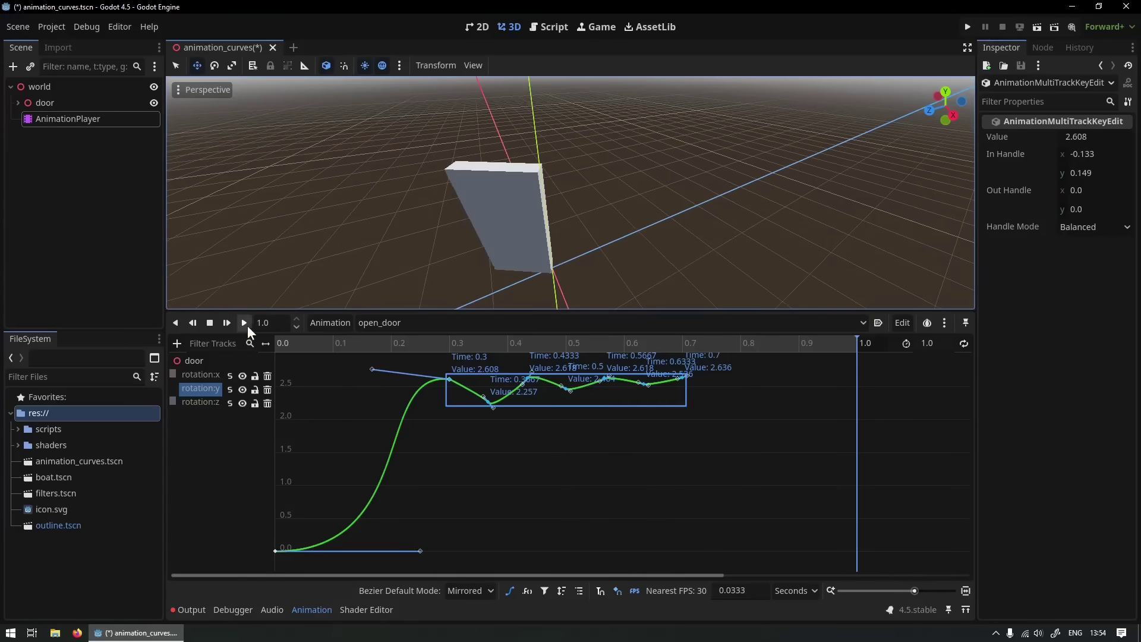
mouse_move(575, 406)
left_mouse_down()
mouse_move(578, 443)
mouse_move(570, 405)
left_mouse_up()
left_click(244, 323)
left_click_drag(686, 396, 787, 396)
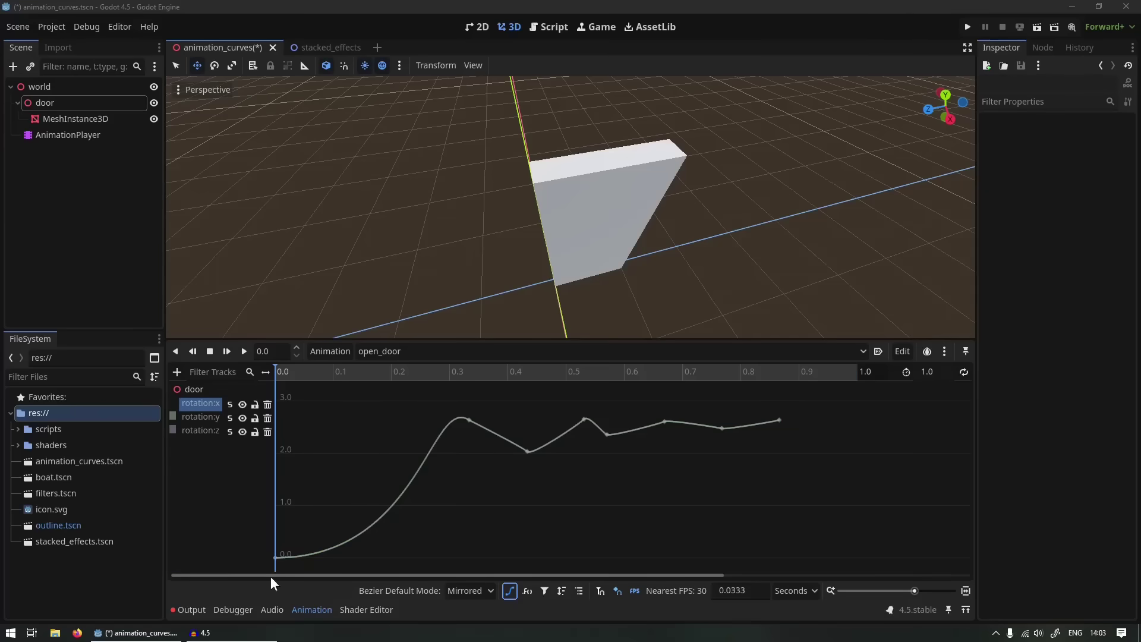
Box-select keys in the bezier editor, switch to the regular track view and box-select the rotation:y keys there
left_click_drag(835, 521, 374, 400)
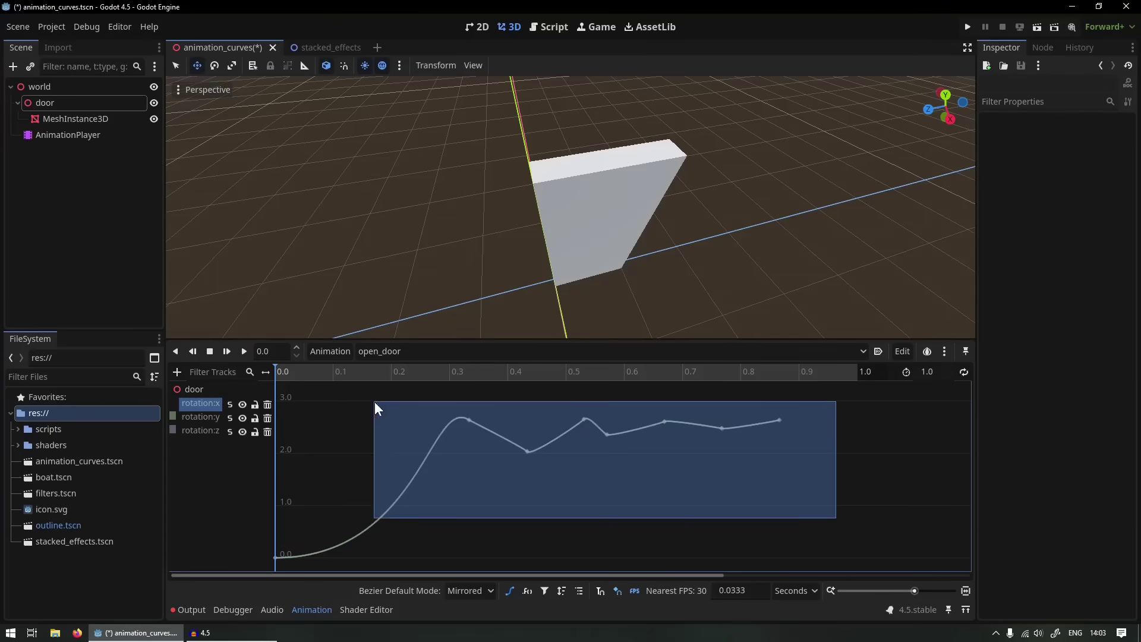
left_click_drag(678, 513, 461, 410)
left_click(509, 590)
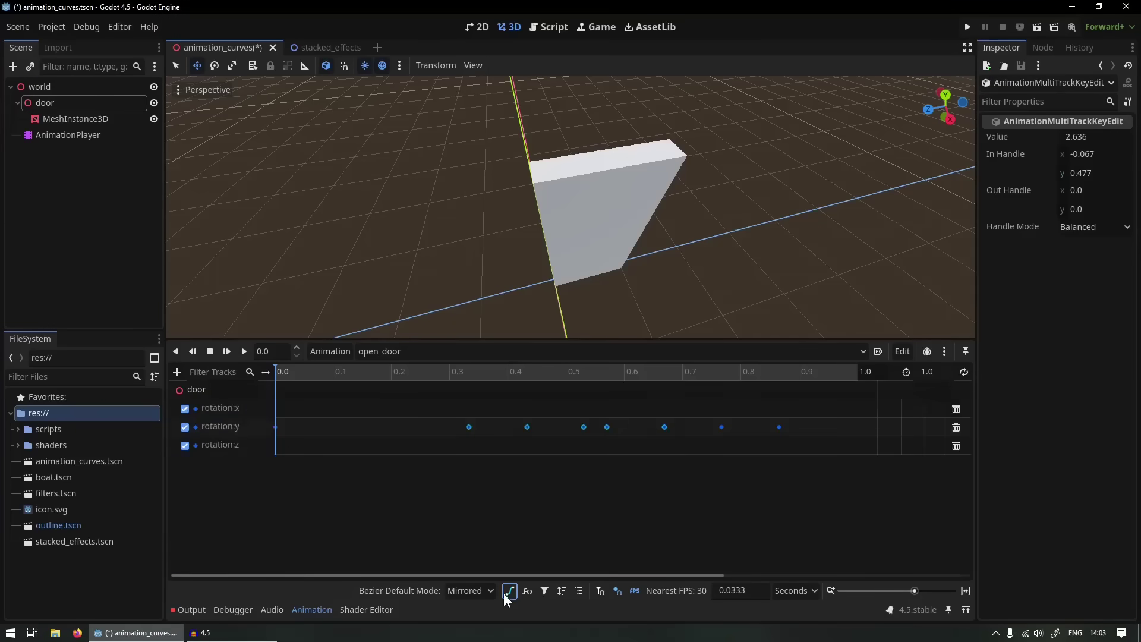
left_click_drag(809, 482, 517, 416)
left_click(507, 547)
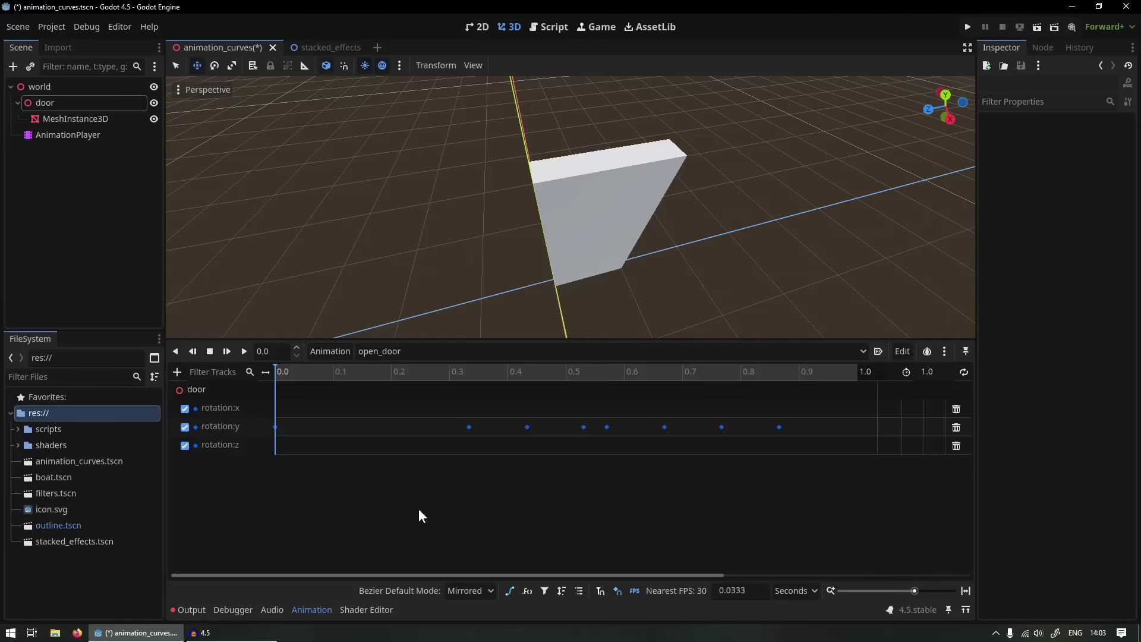
left_click_drag(430, 501, 832, 433)
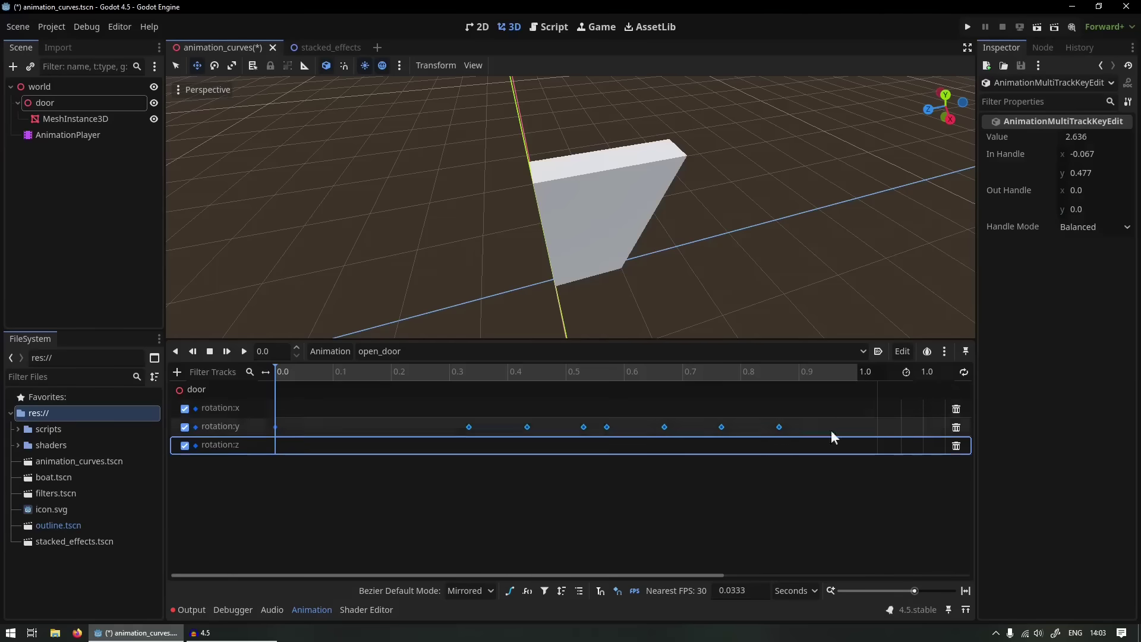
Create a new animation named close_door
left_click(385, 352)
left_click(333, 352)
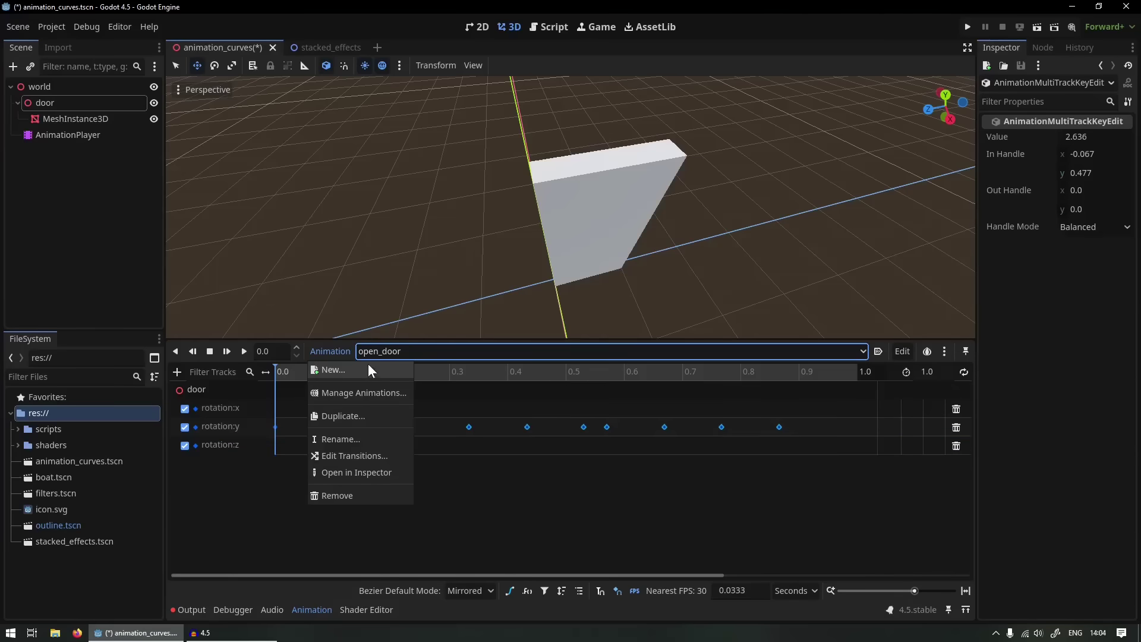
left_click(357, 369)
type("close_")
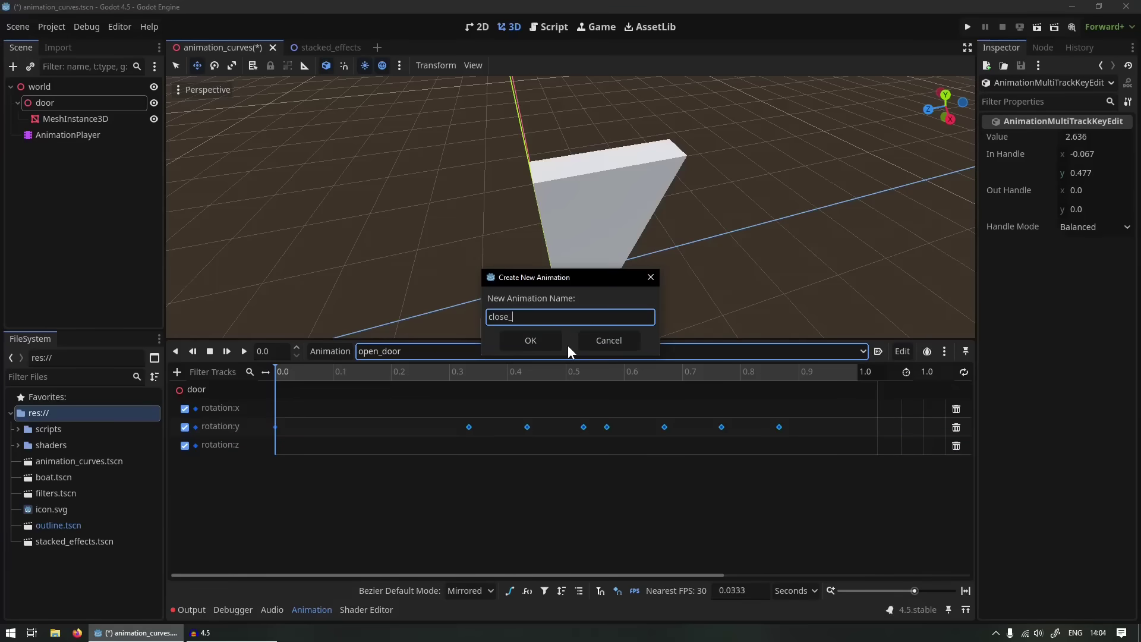
type("door")
key("Return")
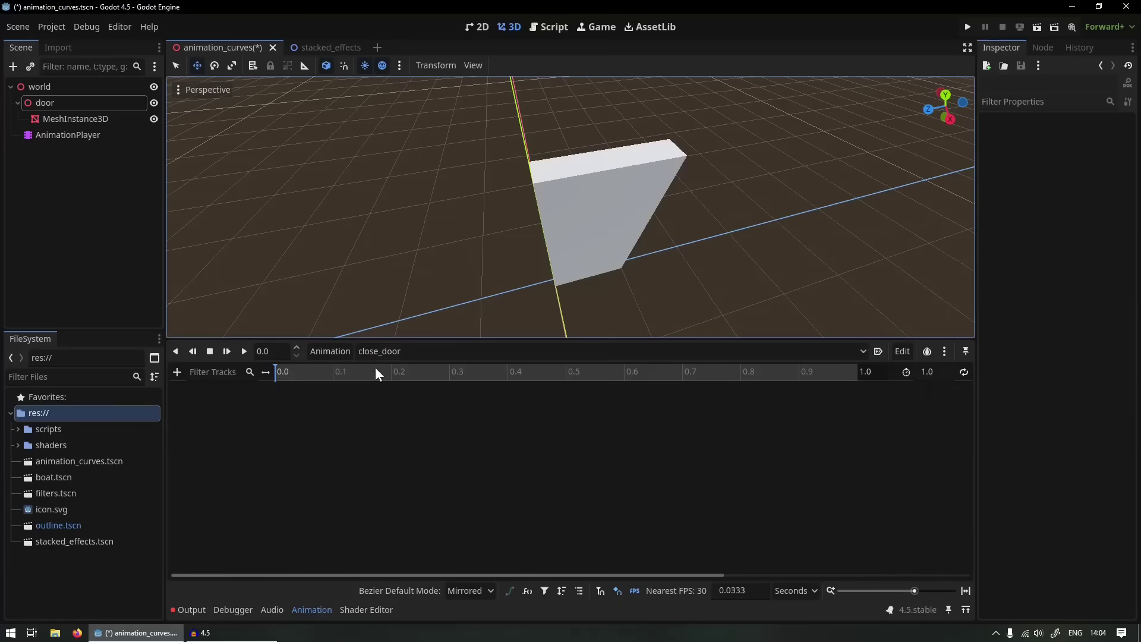
Try keying the rotation of the door's MeshInstance3D on a new non-bezier track with a RESET track
left_click(603, 204)
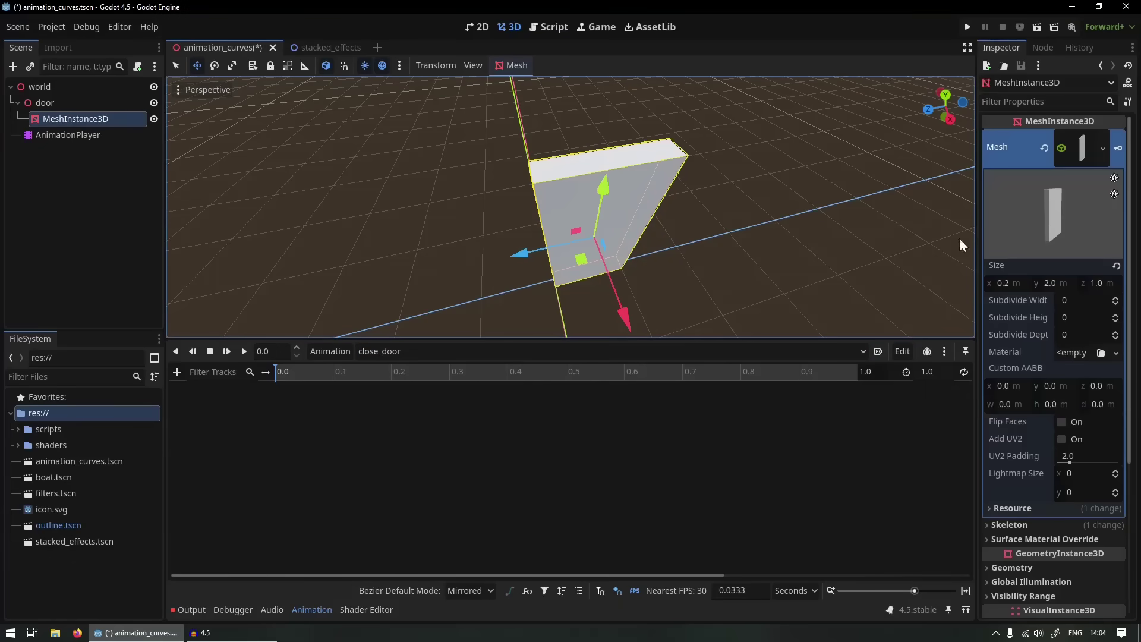
scroll(1040, 475, "down", 6)
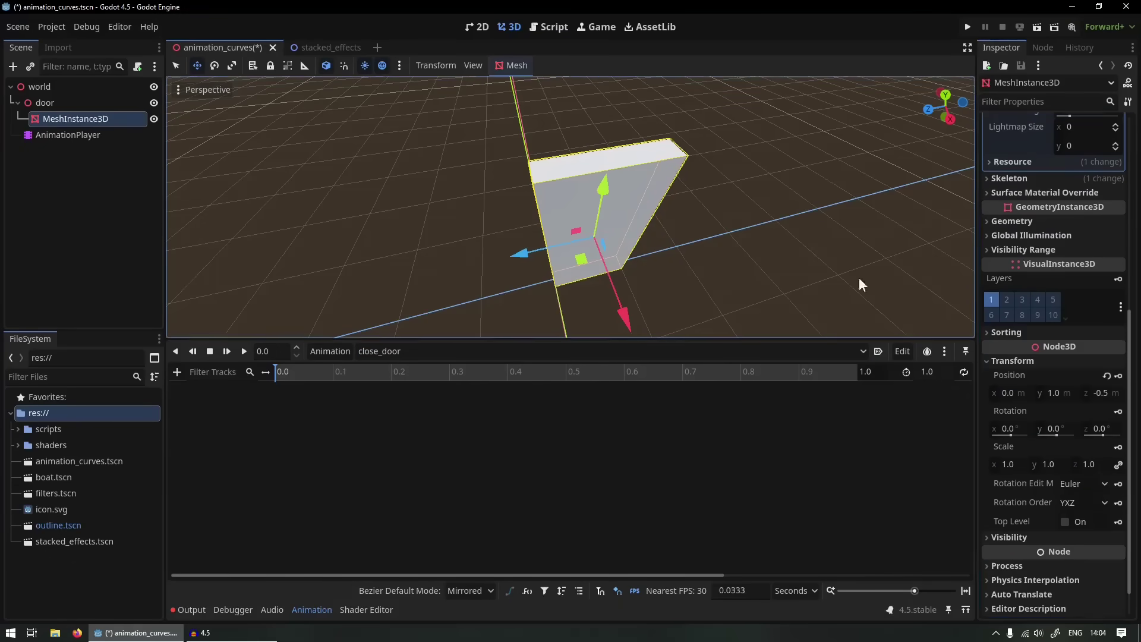
left_click(1118, 411)
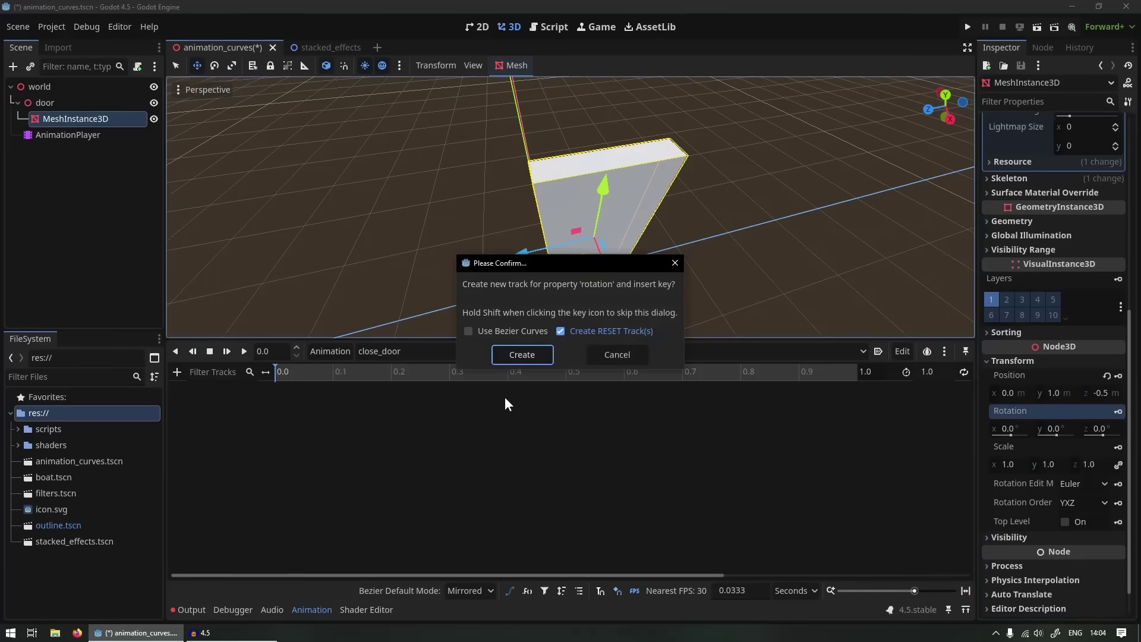
left_click(521, 354)
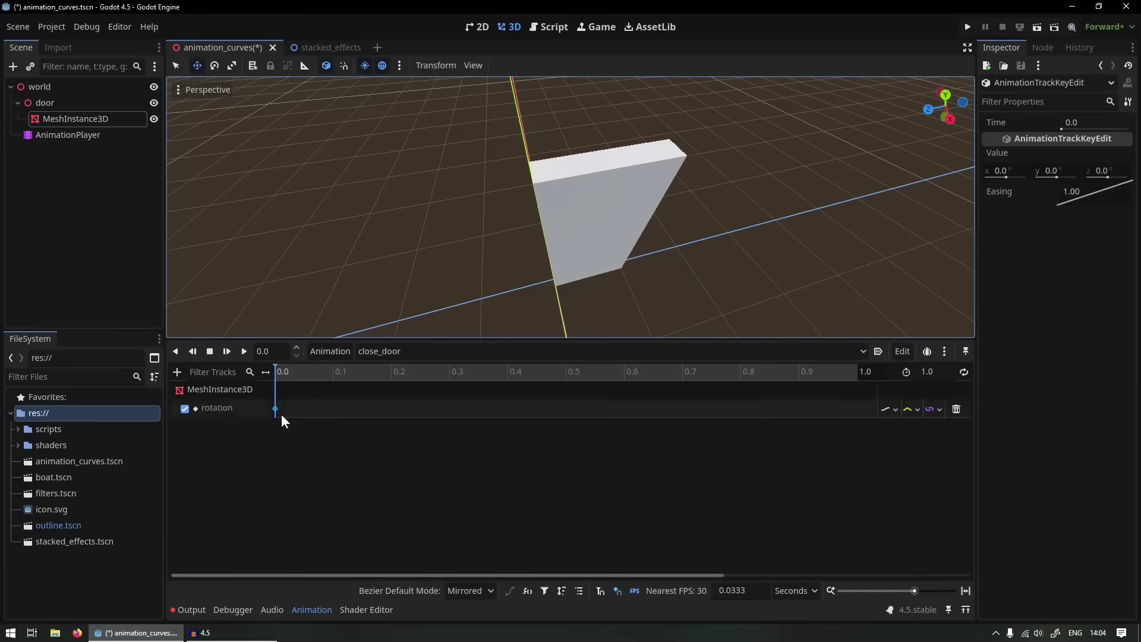
left_click(509, 590)
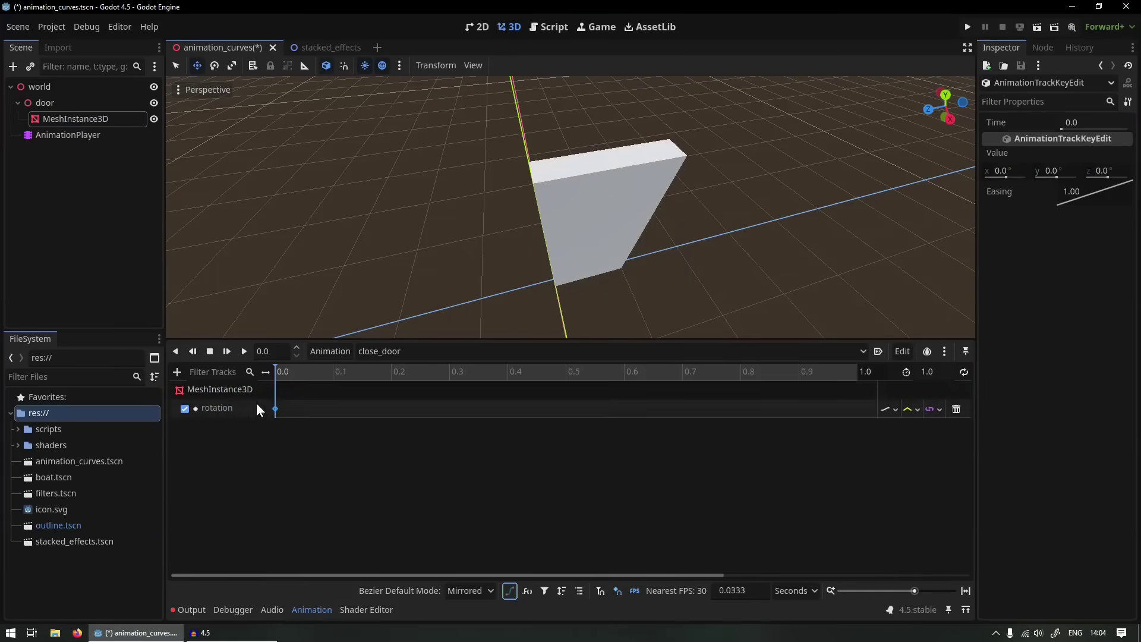
left_click(443, 462)
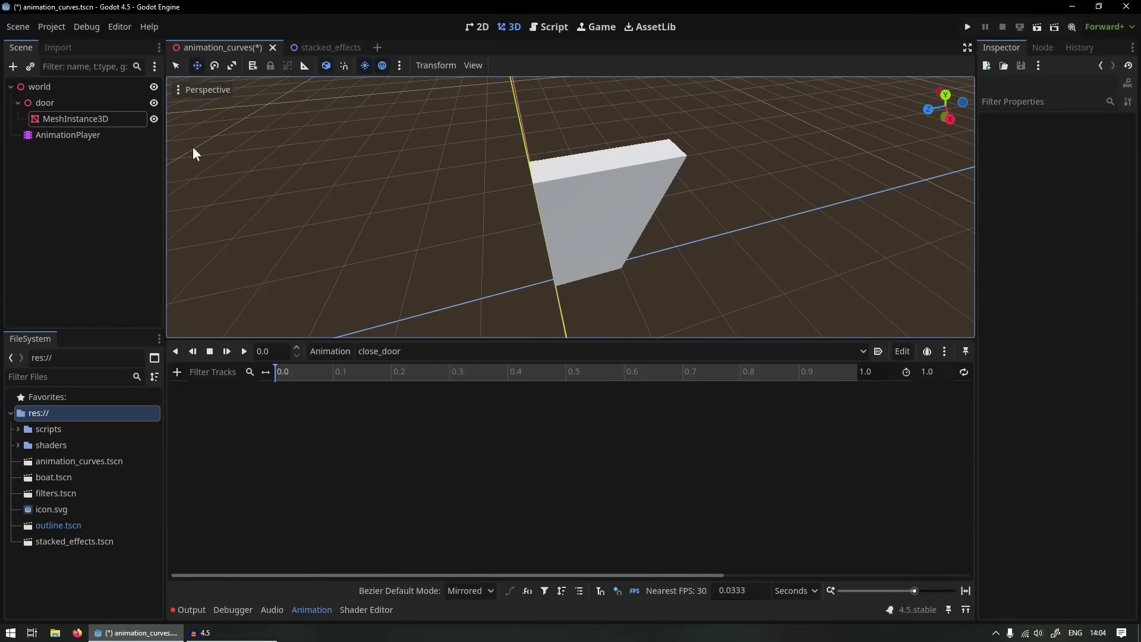
Add a Bezier Curve track for the door node's rotation property to the close_door animation
left_click(62, 102)
left_click(63, 136)
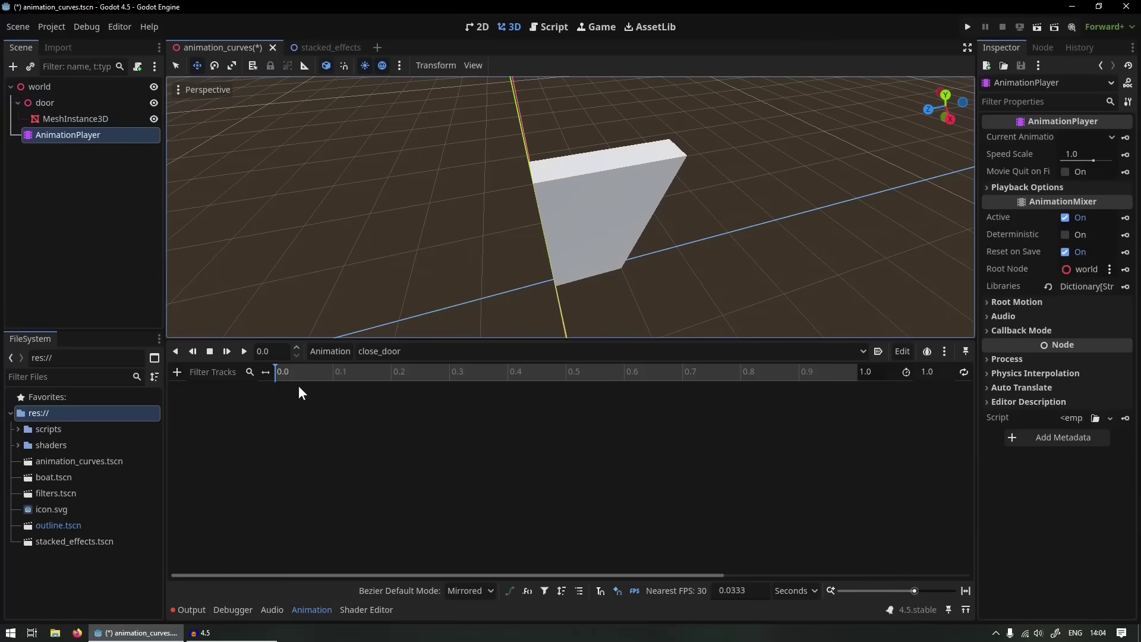
left_click(176, 372)
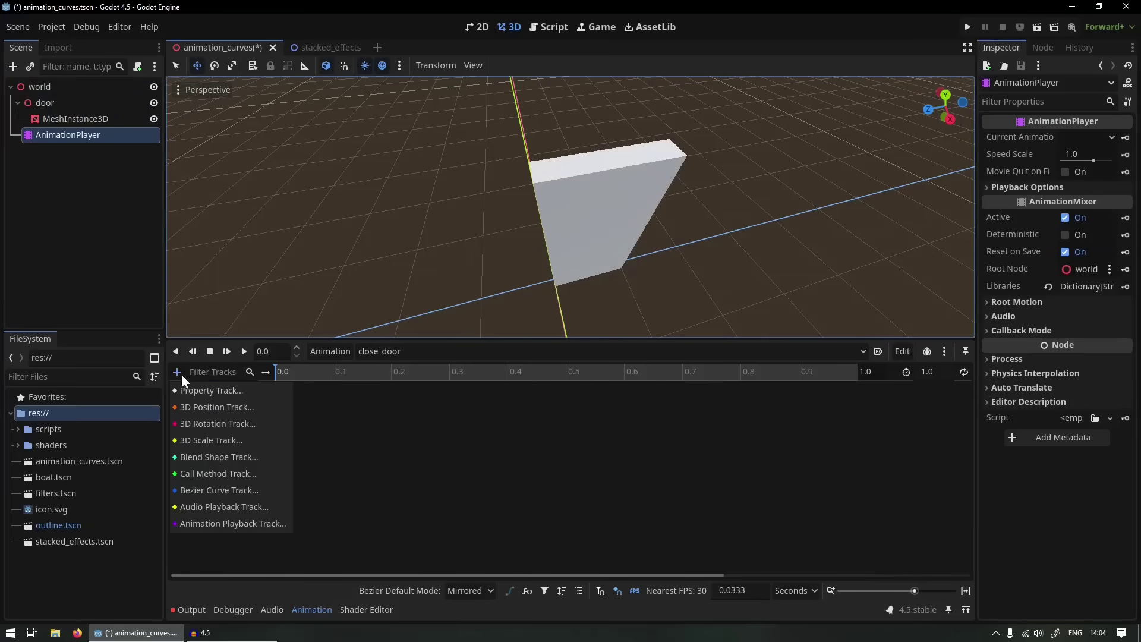
left_click(229, 491)
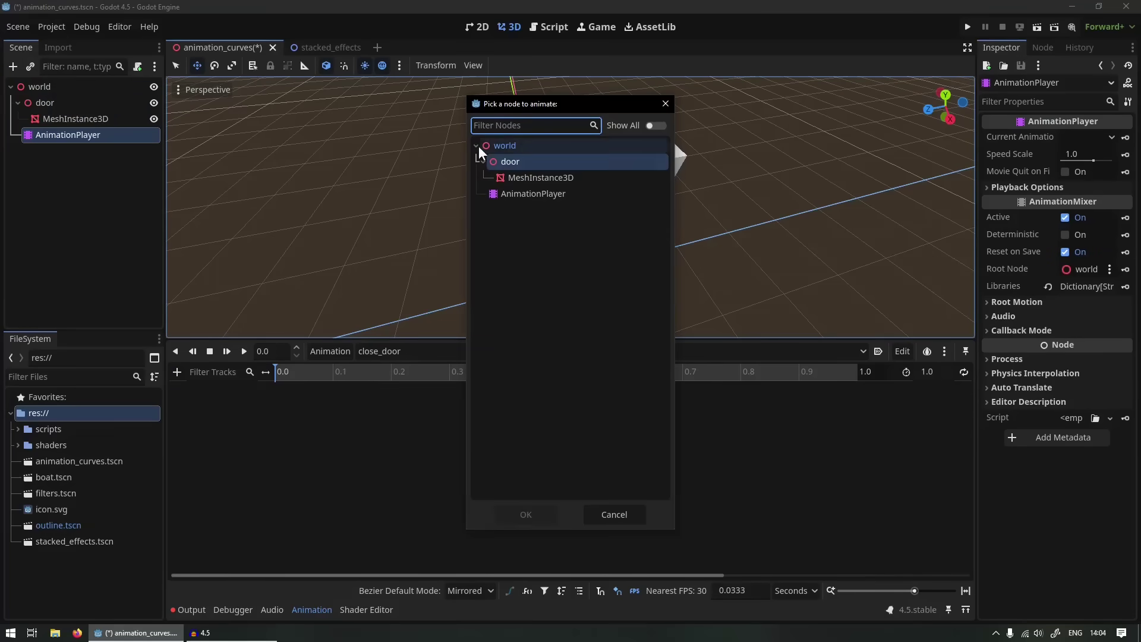
left_click(526, 514)
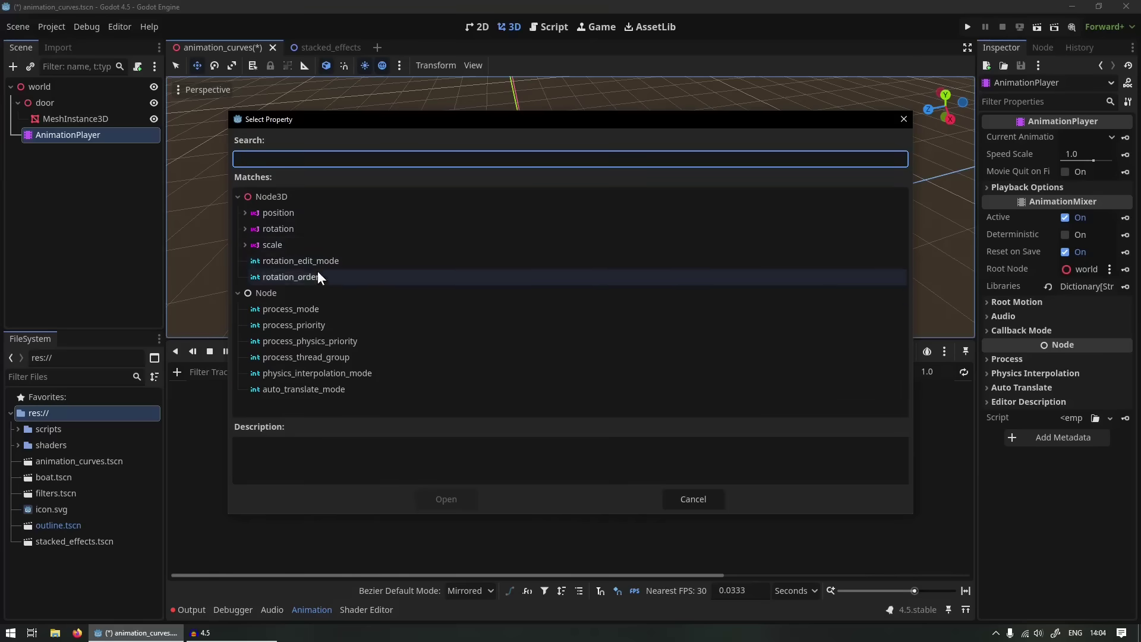
left_click(276, 229)
left_click(447, 499)
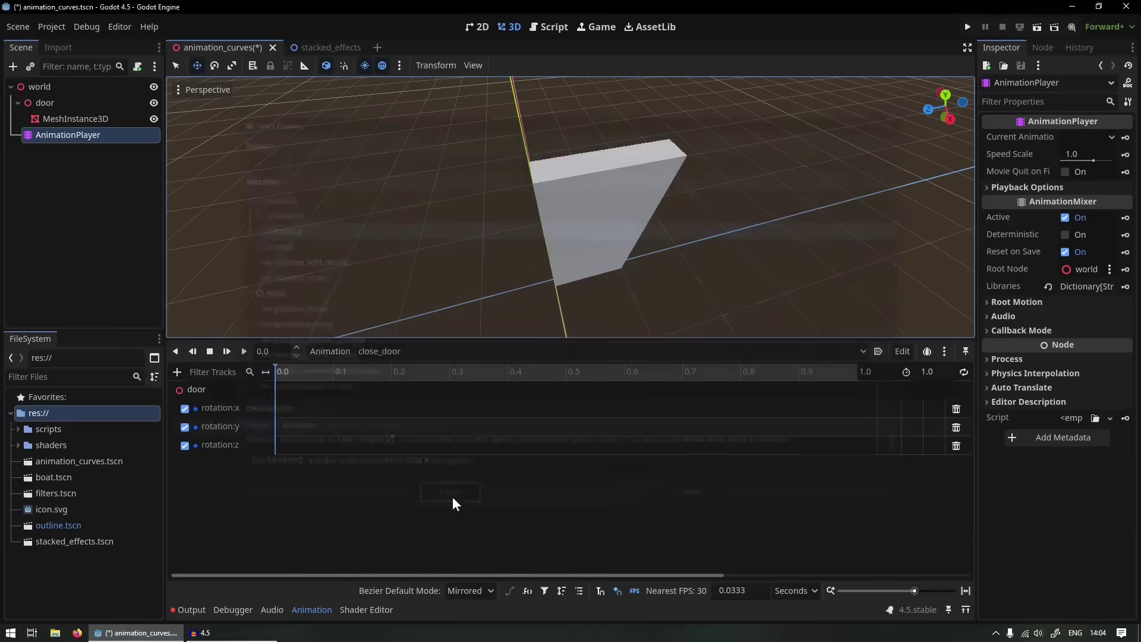
Insert two keys on the rotation:y track at 0.0 s and 0.1 s
right_click(275, 427)
left_click(297, 438)
right_click(332, 426)
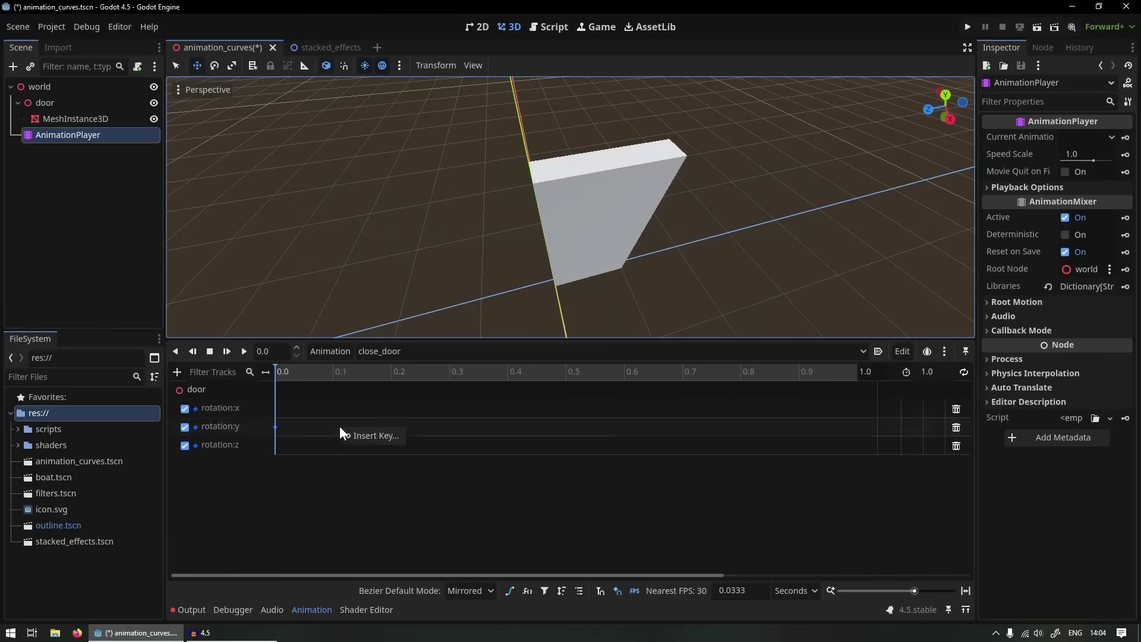
left_click(352, 433)
Show the tracks in the bezier curve editor, select the 0.1 s key and move it to a later time and higher value
left_click(509, 590)
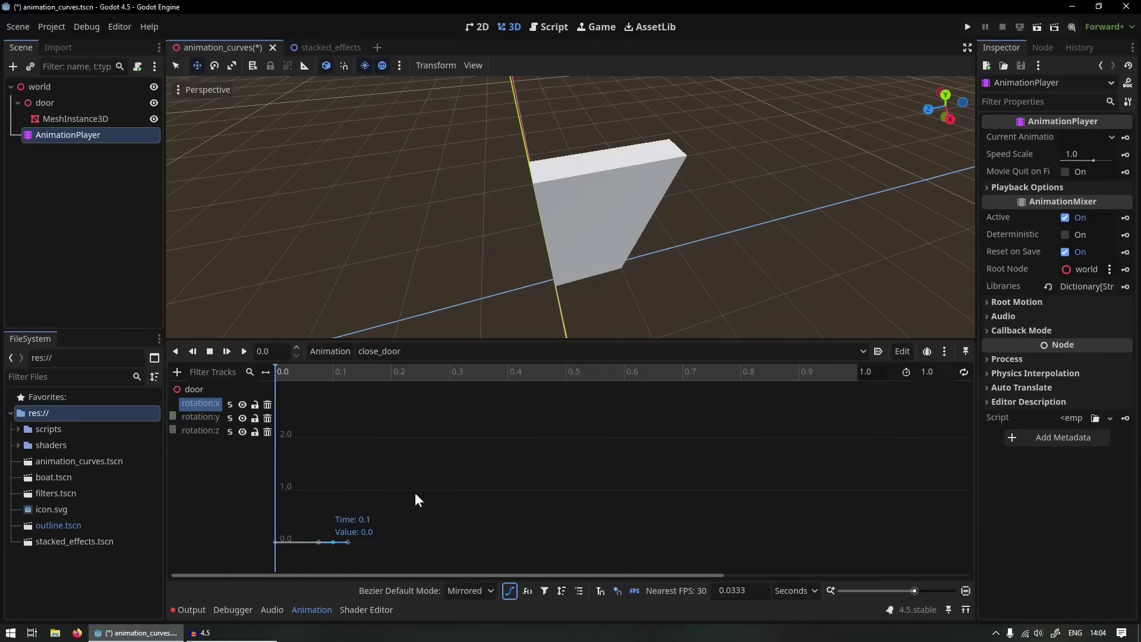
left_click_drag(380, 476, 316, 541)
left_click_drag(332, 503, 523, 420)
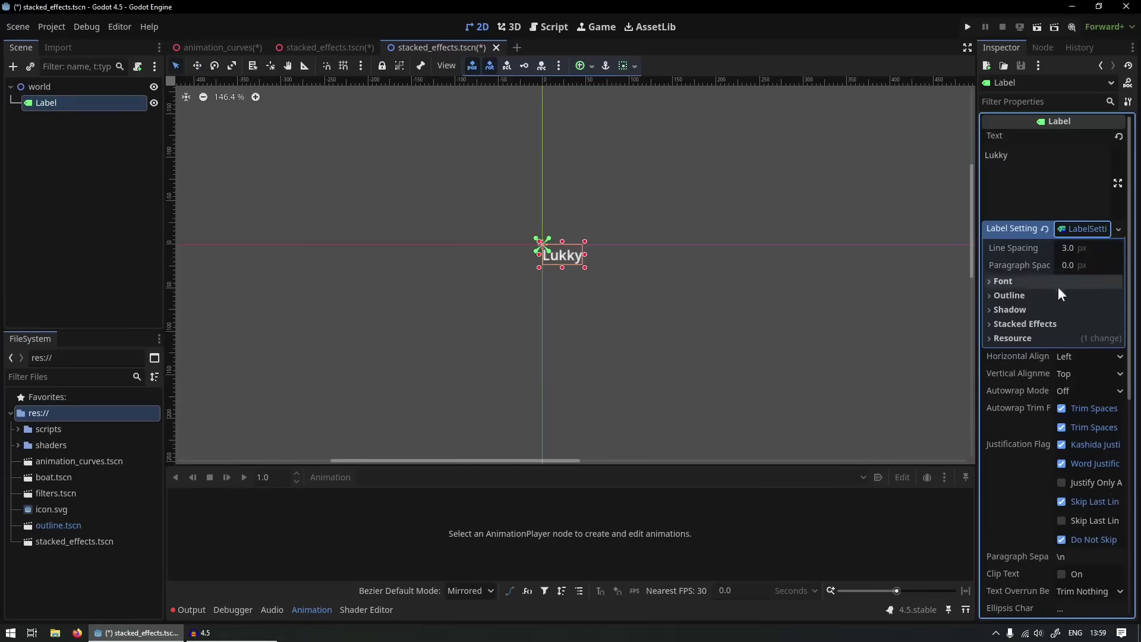
Set the font size in the Label's label settings to 80 px
left_click(1038, 283)
left_click(1084, 317)
key("Return")
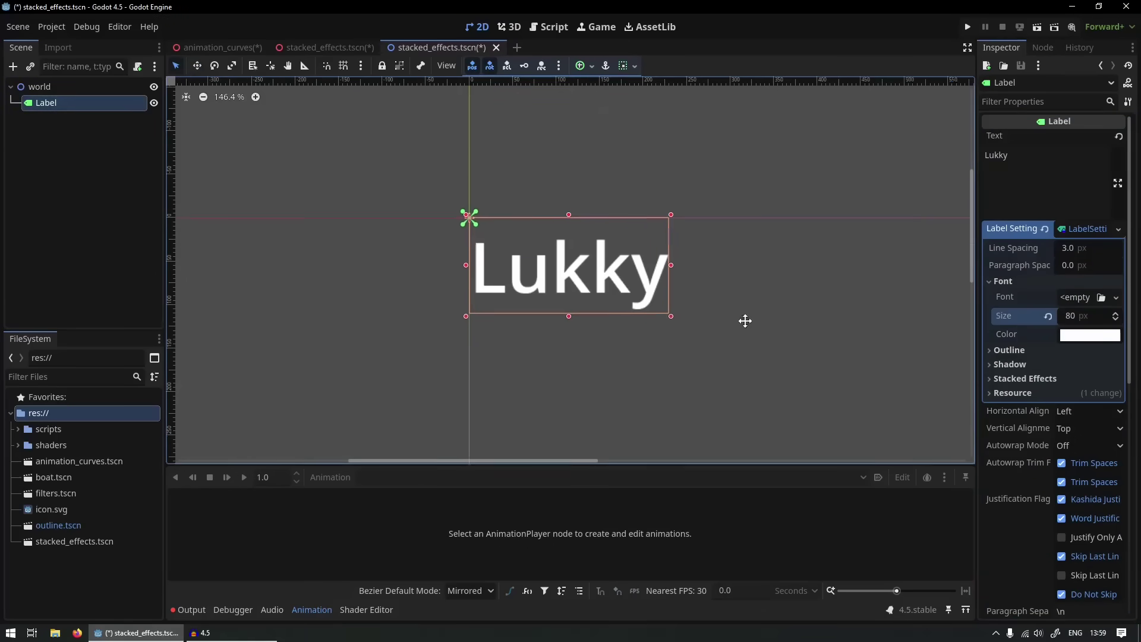
Add a stacked outline to the label settings with size 8 px, keeping its colour black
left_click(1025, 378)
scroll(1054, 345, "down", 2)
left_click(1055, 330)
left_click(1070, 350)
left_click(1074, 349)
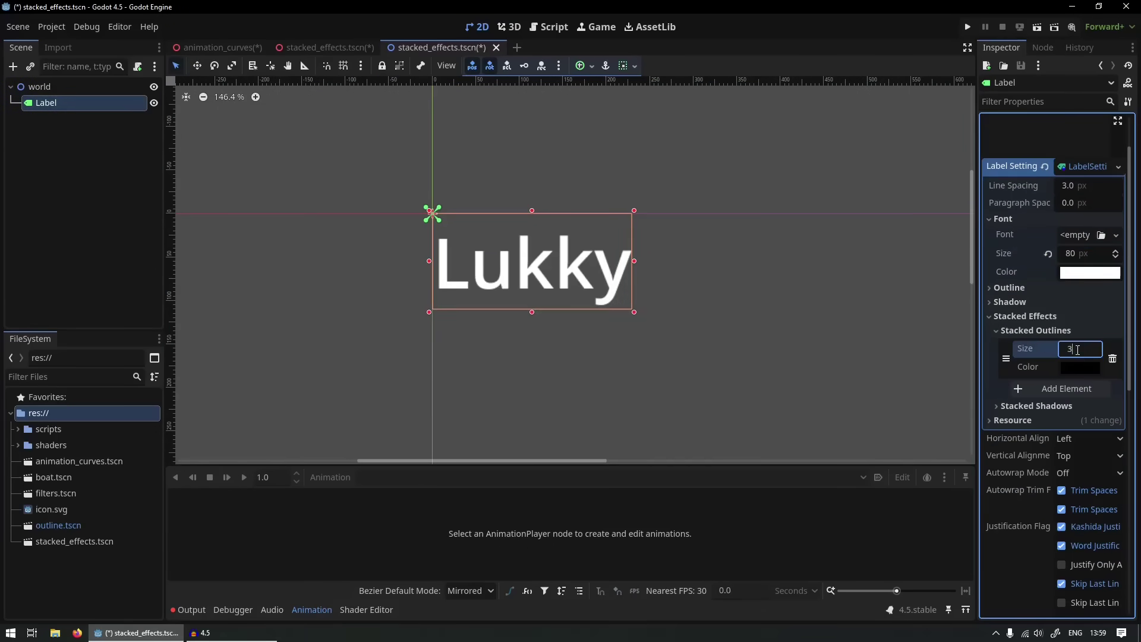
type("8")
left_click(1071, 366)
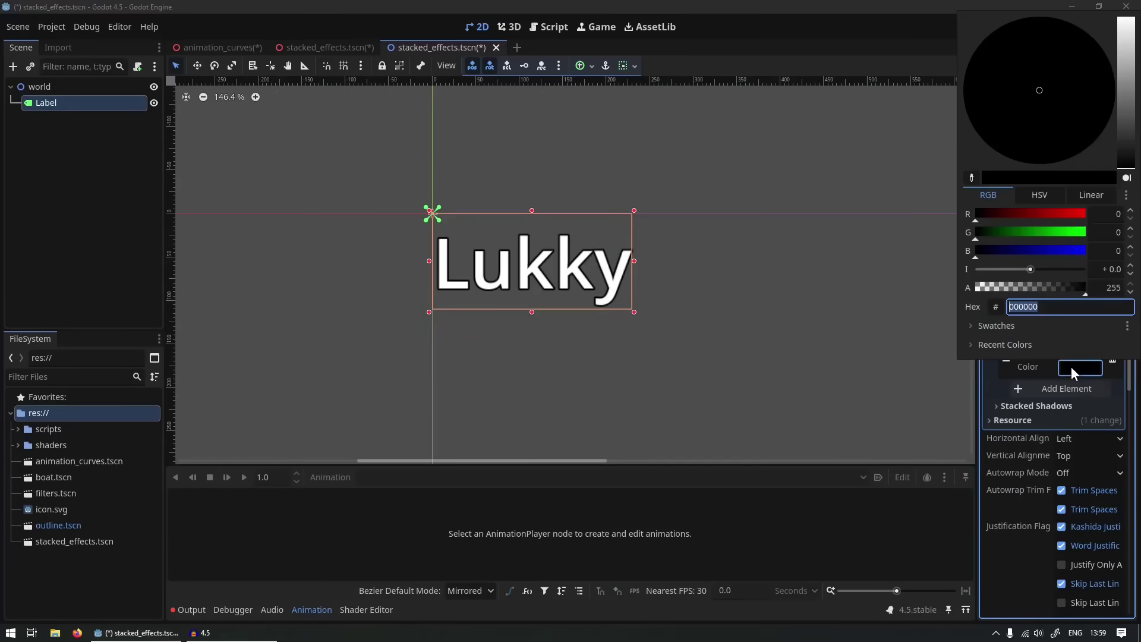
left_click(864, 312)
Add a second stacked outline with size 8 px and colour it white (ffffff)
left_click(1067, 388)
left_click(1075, 389)
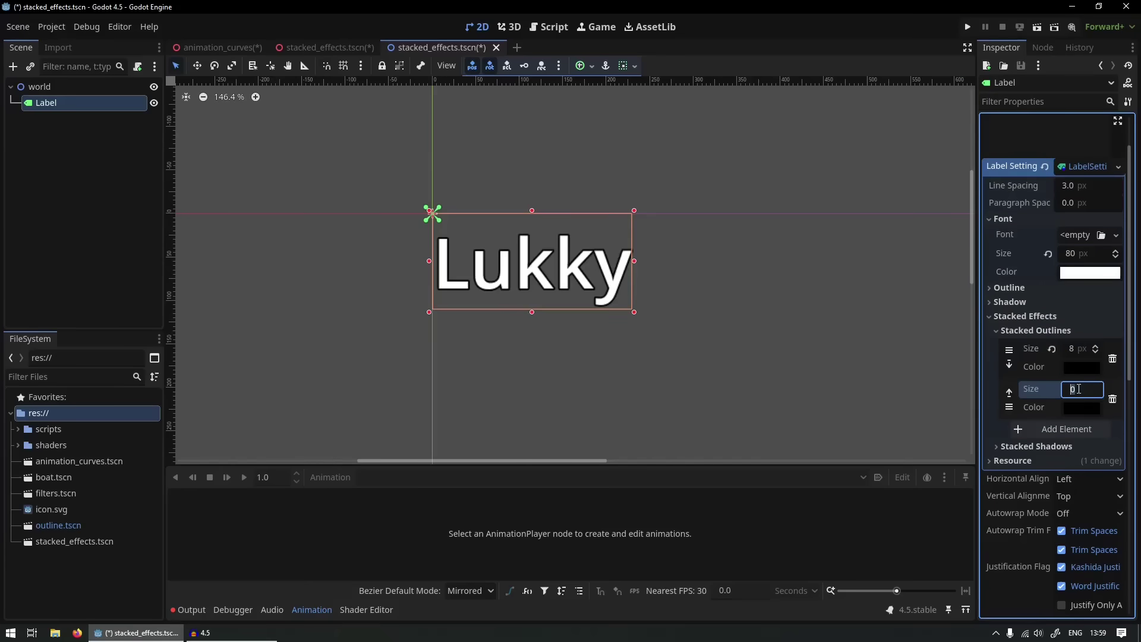
type("8")
left_click(1081, 407)
left_click_drag(1007, 285, 1100, 285)
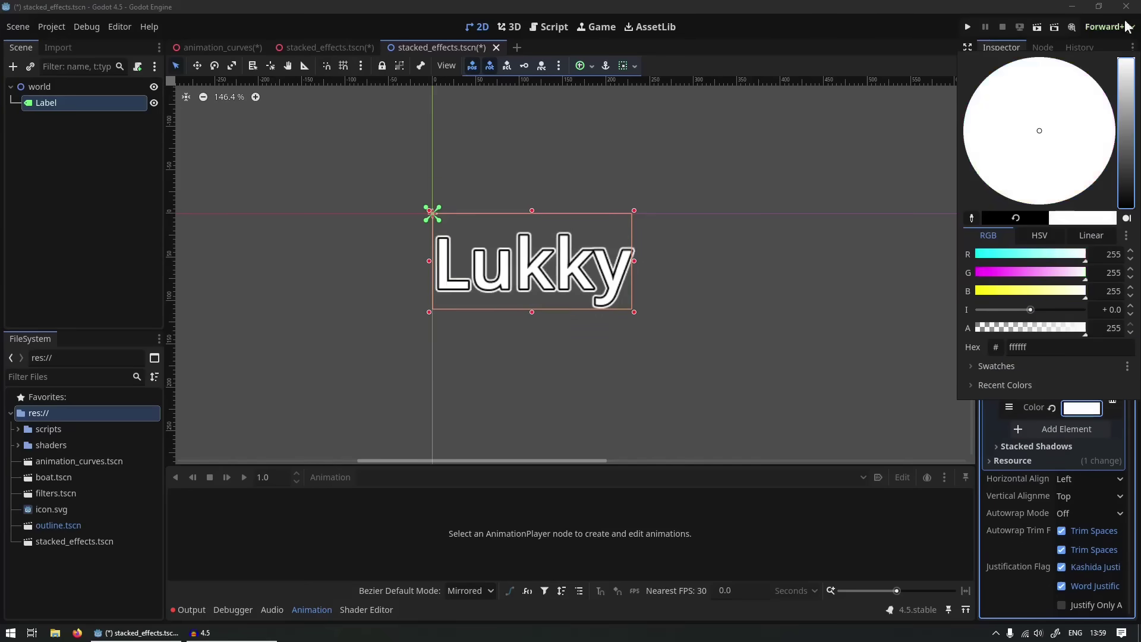
left_click(915, 278)
Add a stacked shadow to the label settings and colour it white
left_click(1032, 330)
left_click(1036, 346)
left_click(1046, 364)
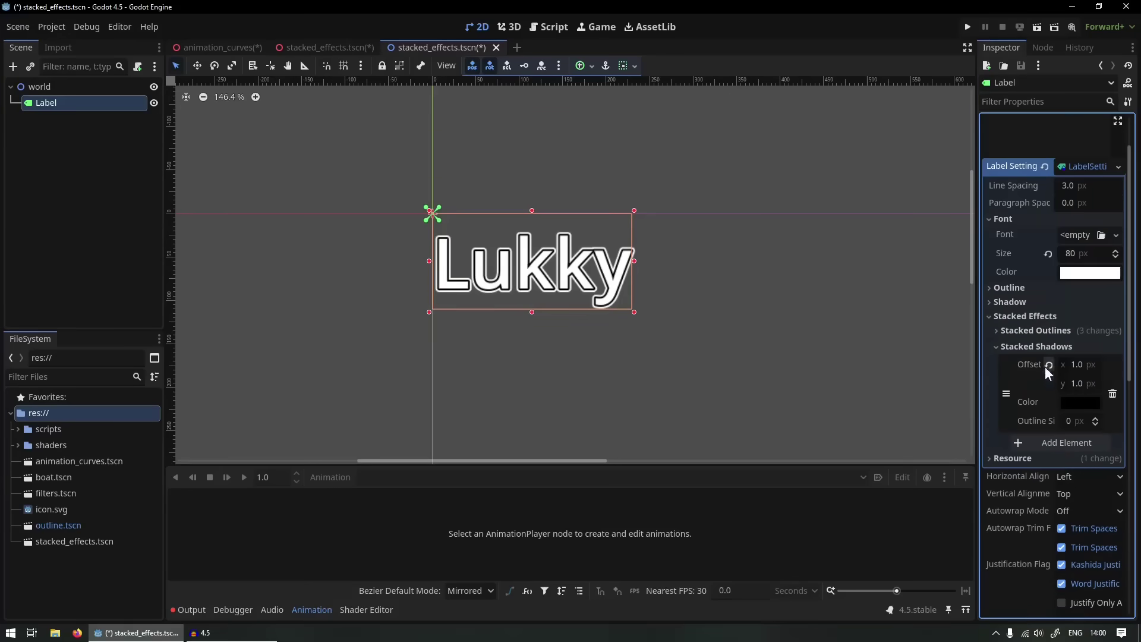
left_click(1081, 403)
left_click_drag(980, 268, 1093, 268)
left_click(1079, 397)
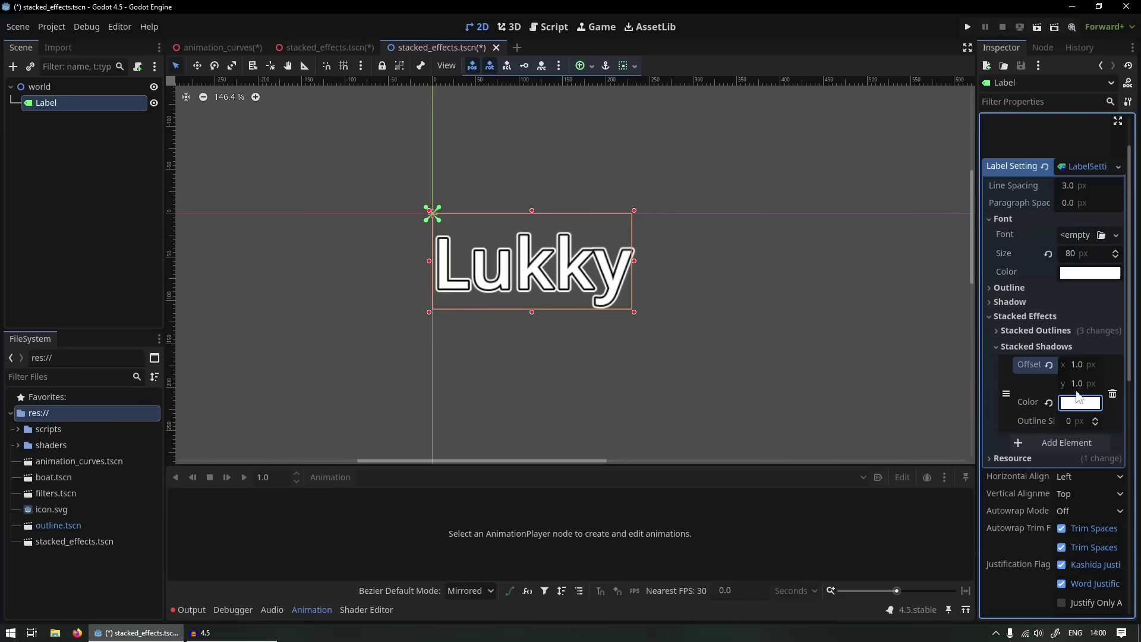
Set the stacked shadow's outline size to 10 px and its offset to x 5, y 5 px
left_click(1070, 421)
type("10")
key("Return")
left_click(1080, 365)
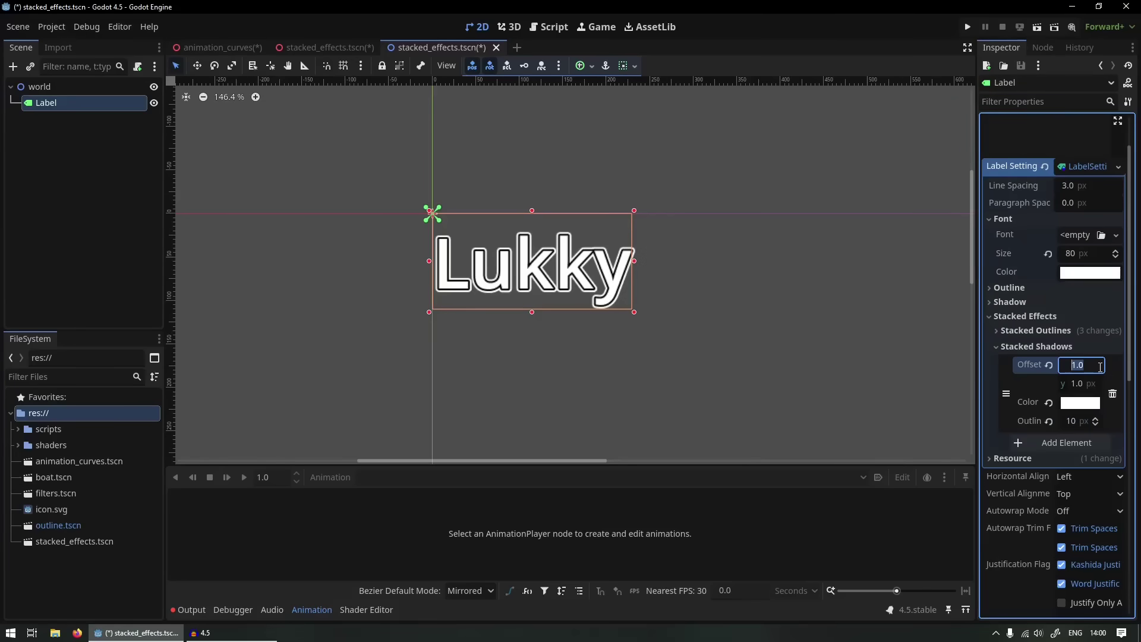
type("5")
key("Tab")
type("5")
key("Return")
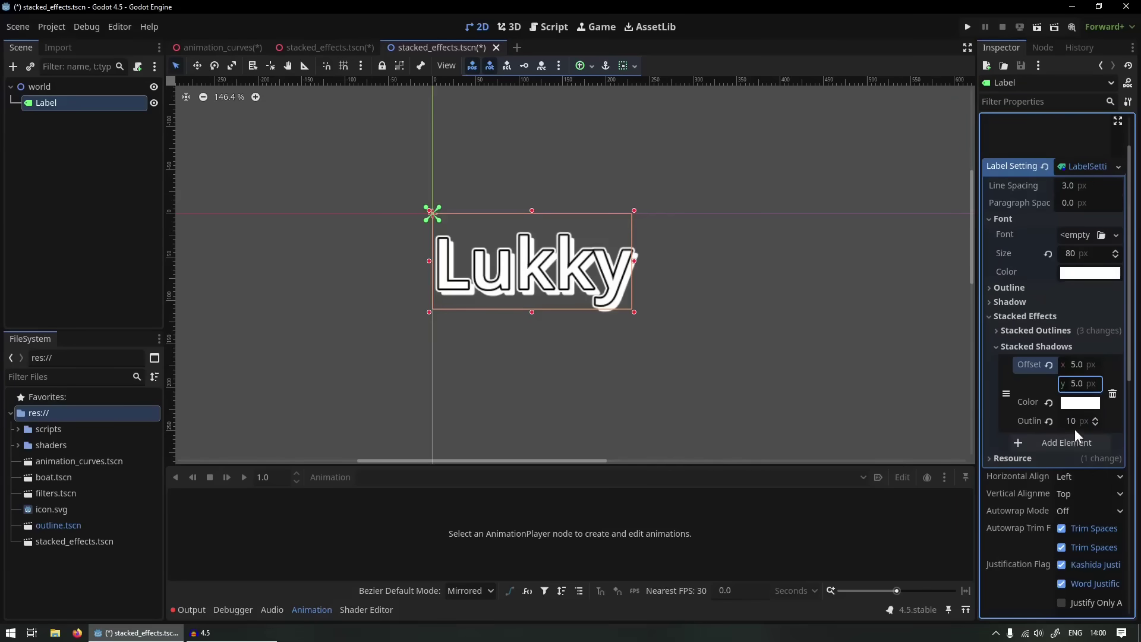
Adjust the stacked shadow to a semi-transparent dark colour with an outline size of 15 px
left_click_drag(1072, 423, 1072, 411)
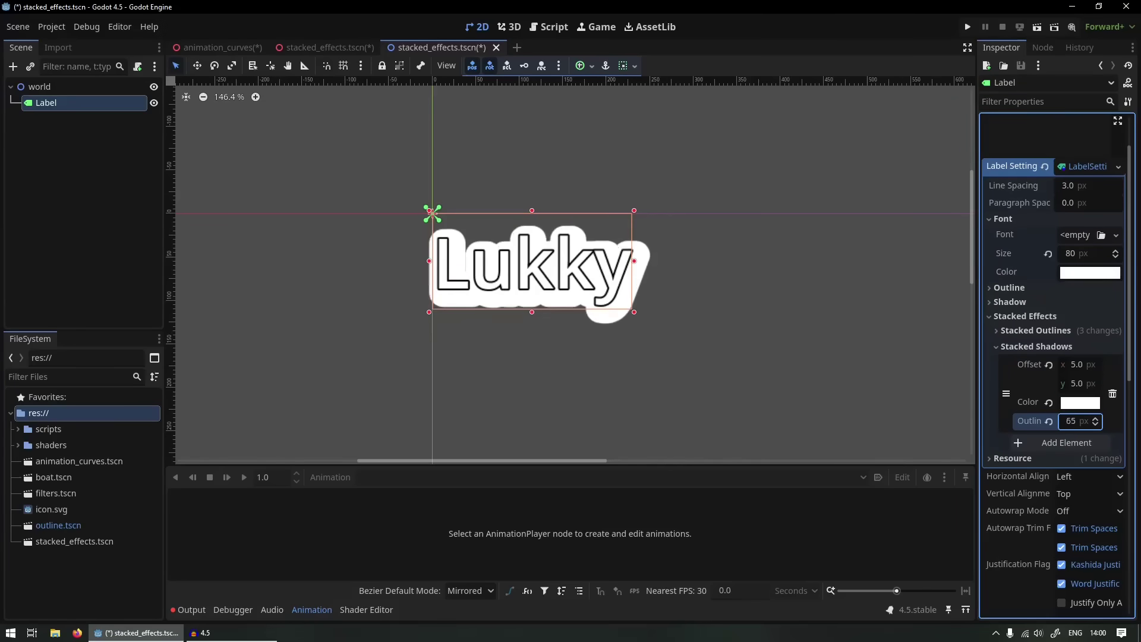
left_click(1076, 404)
left_click_drag(1094, 310, 1015, 331)
left_click(1078, 406)
left_click_drag(1072, 421, 1073, 437)
left_click(1077, 404)
left_click_drag(1126, 89, 1125, 215)
left_click(773, 268)
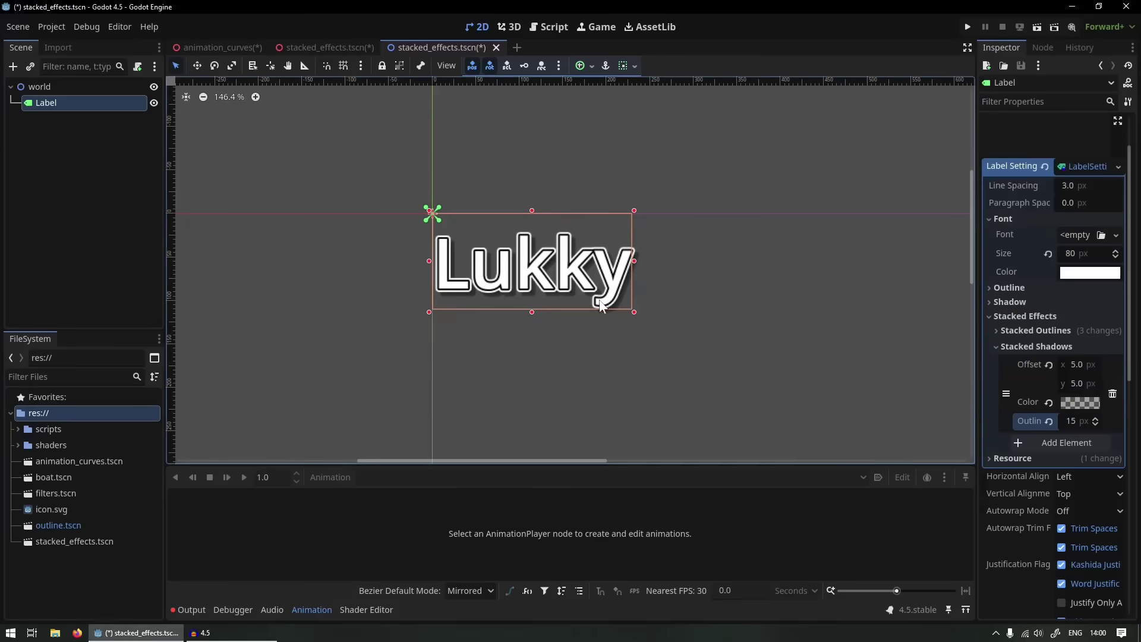
Replace the Label's text with "Wow"
scroll(603, 304, "up", 2, "ctrl")
left_click(978, 158)
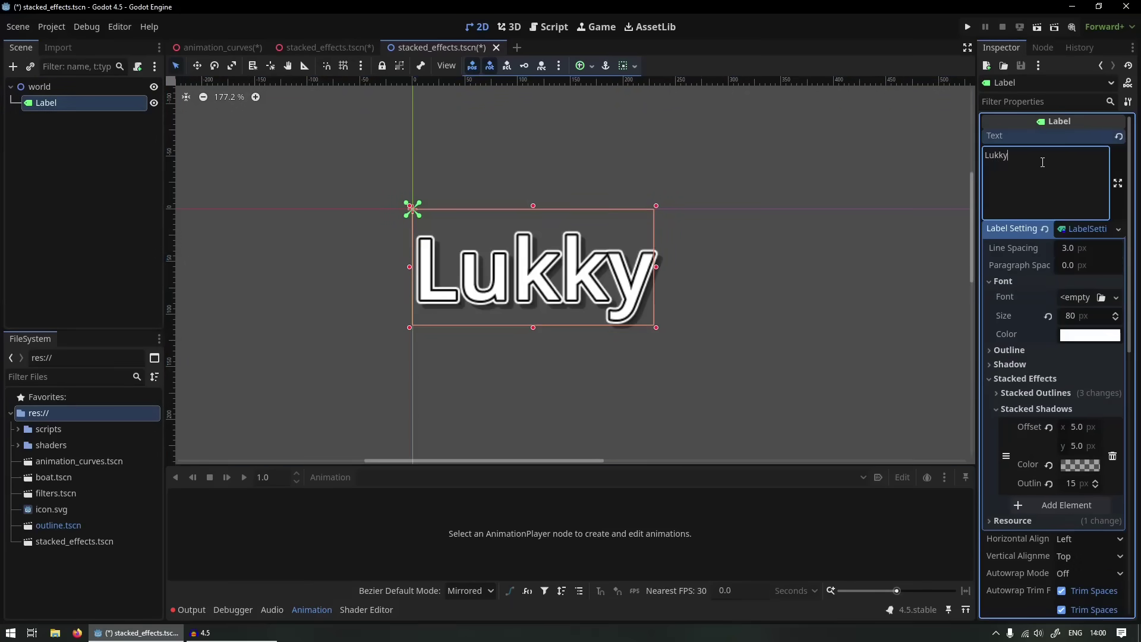
key("ctrl+a")
type("Wow")
left_click(723, 292)
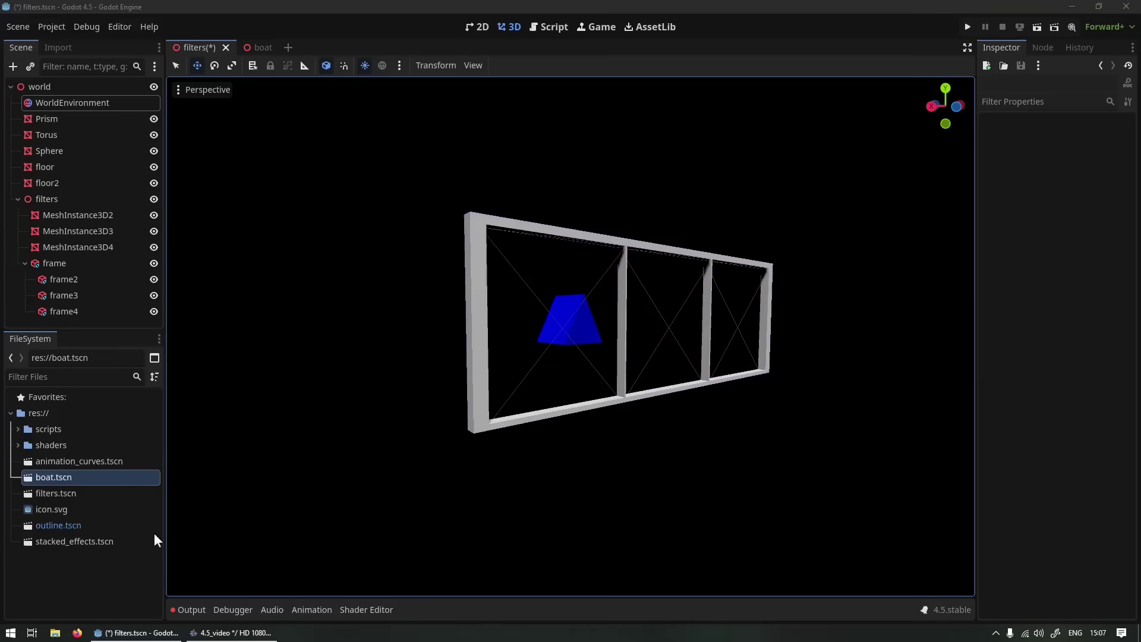
Examine the blue shape through the panes of the filter frame from varying angles and distances
mouse_move(839, 414)
middle_mouse_down()
mouse_move(639, 422)
mouse_move(727, 410)
mouse_move(840, 417)
mouse_move(848, 504)
mouse_move(844, 423)
mouse_move(668, 415)
mouse_move(839, 403)
middle_mouse_up()
scroll(668, 415, "up", 5)
scroll(708, 401, "down", 2)
scroll(839, 403, "down", 2)
mouse_move(840, 415)
middle_mouse_down()
mouse_move(648, 425)
mouse_move(843, 415)
mouse_move(850, 501)
mouse_move(836, 419)
mouse_move(668, 408)
mouse_move(841, 406)
middle_mouse_up()
scroll(668, 407, "up", 5)
scroll(677, 400, "down", 2)
scroll(840, 406, "down", 2)
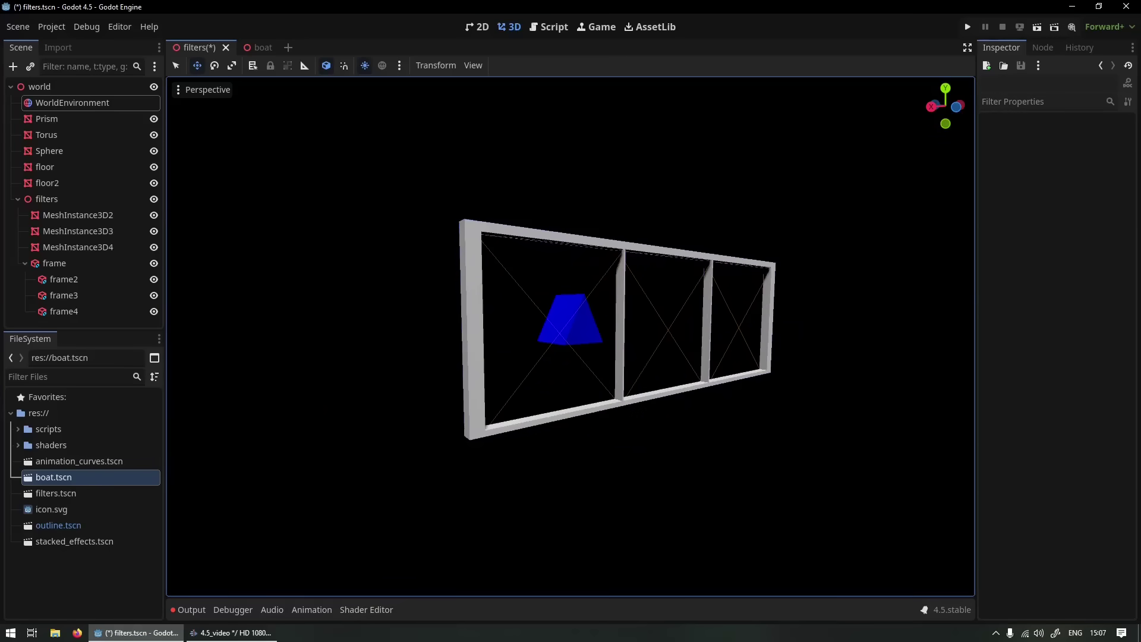
Capture a screenshot of the filters scene, switch back to Godot and view the frame from another angle
key("Print")
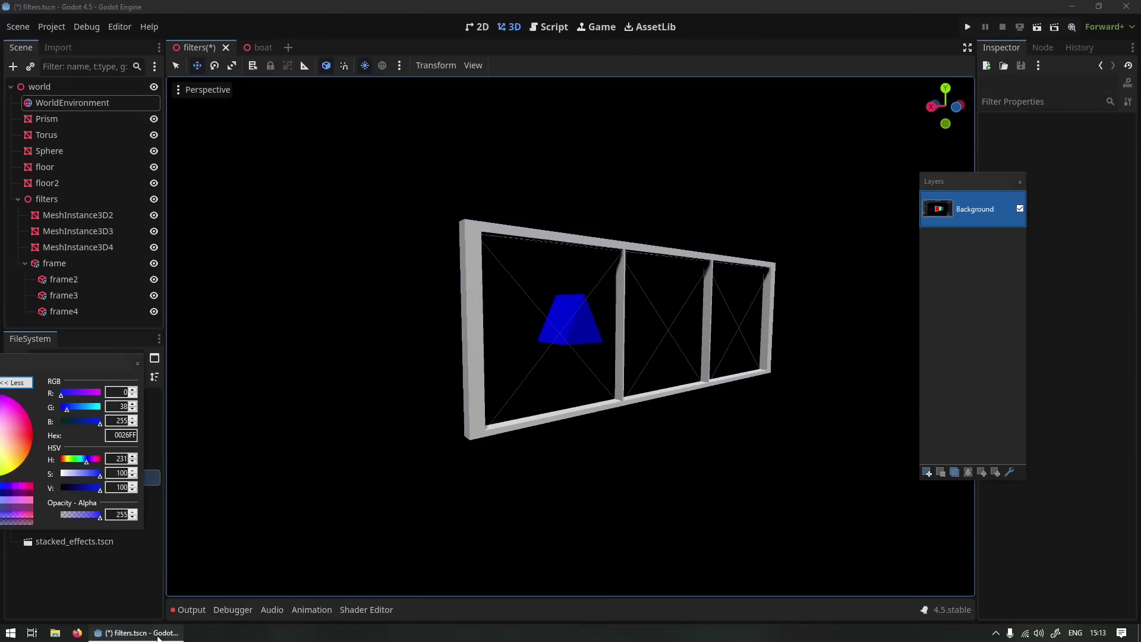
left_click(158, 634)
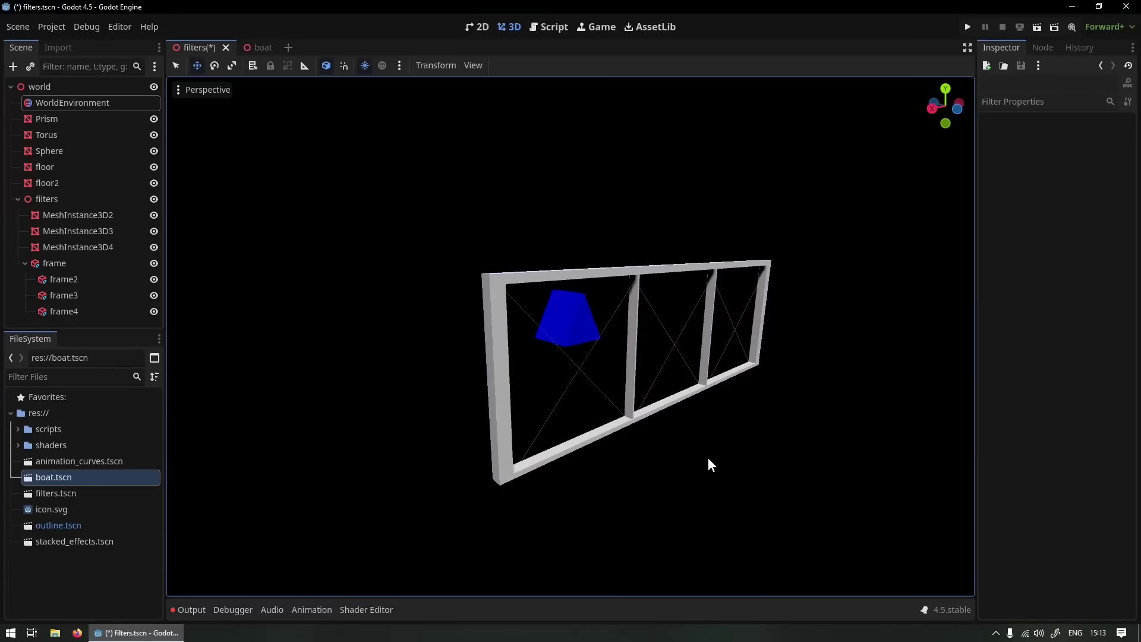
key("KP_1")
middle_click_drag(593, 420, 690, 504)
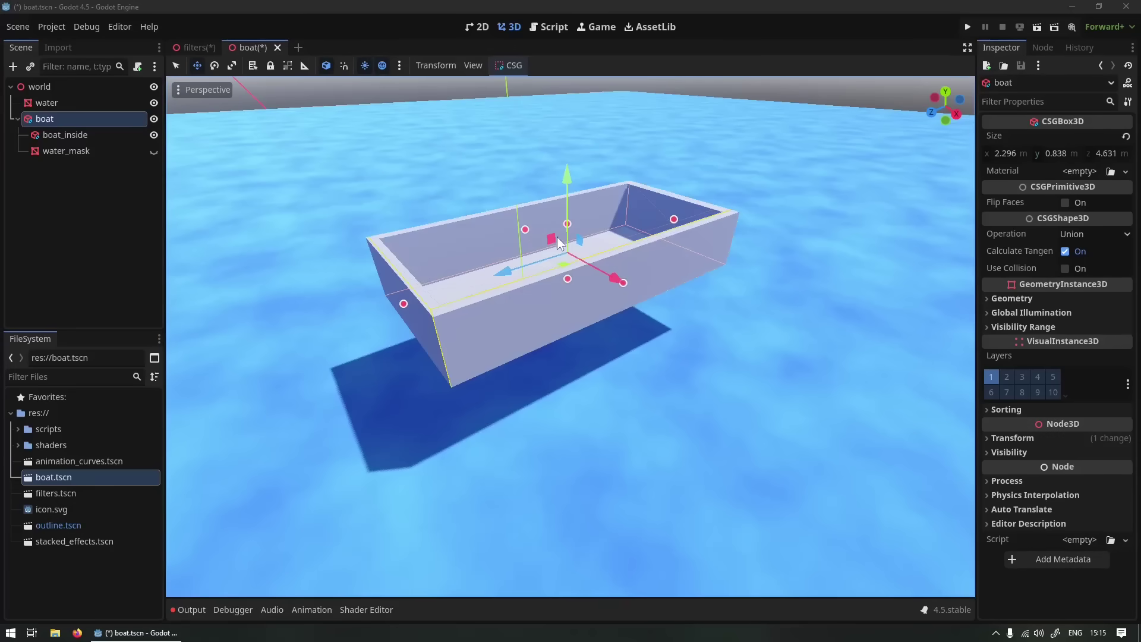
Move the boat down toward the water with water_mask hidden, and move it again with water_mask visible
left_click_drag(559, 242, 555, 278)
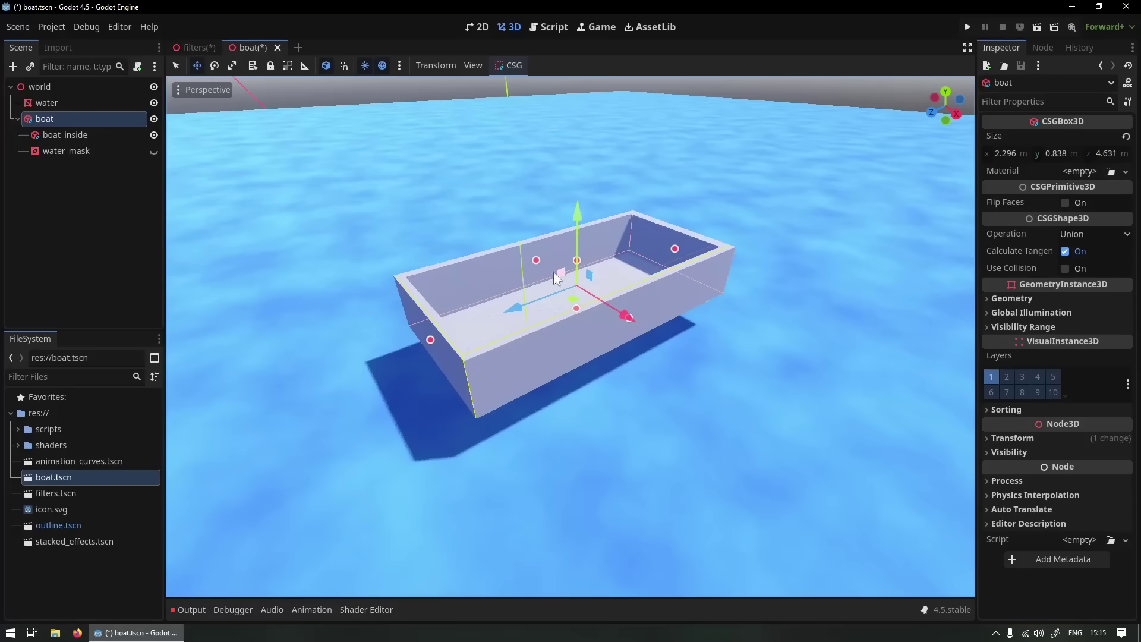
left_click(101, 151)
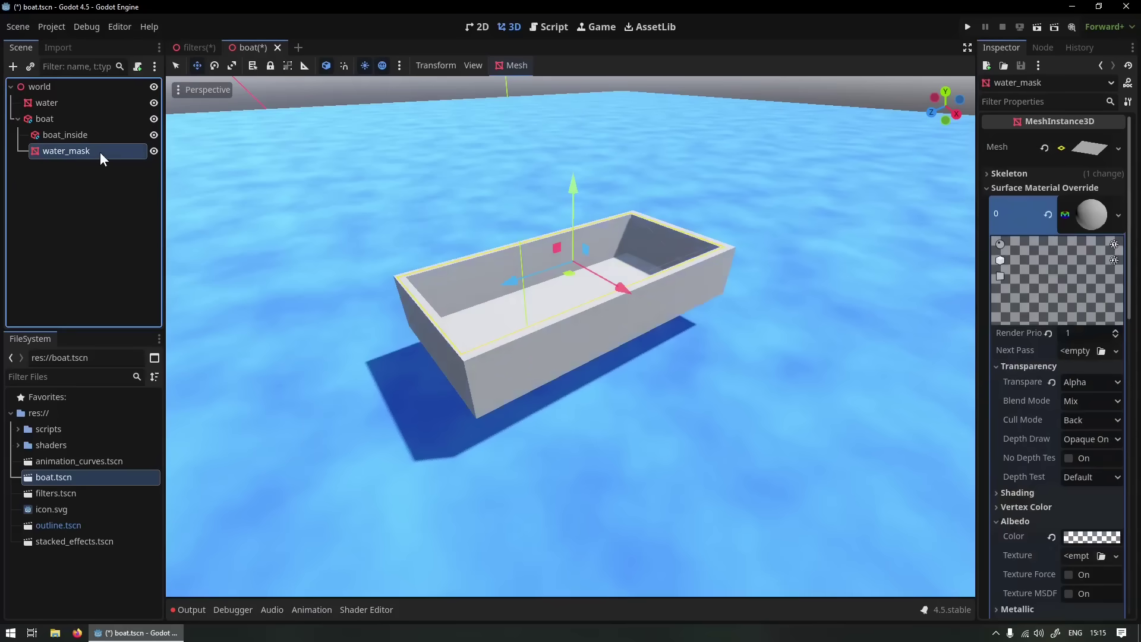
left_click(112, 121)
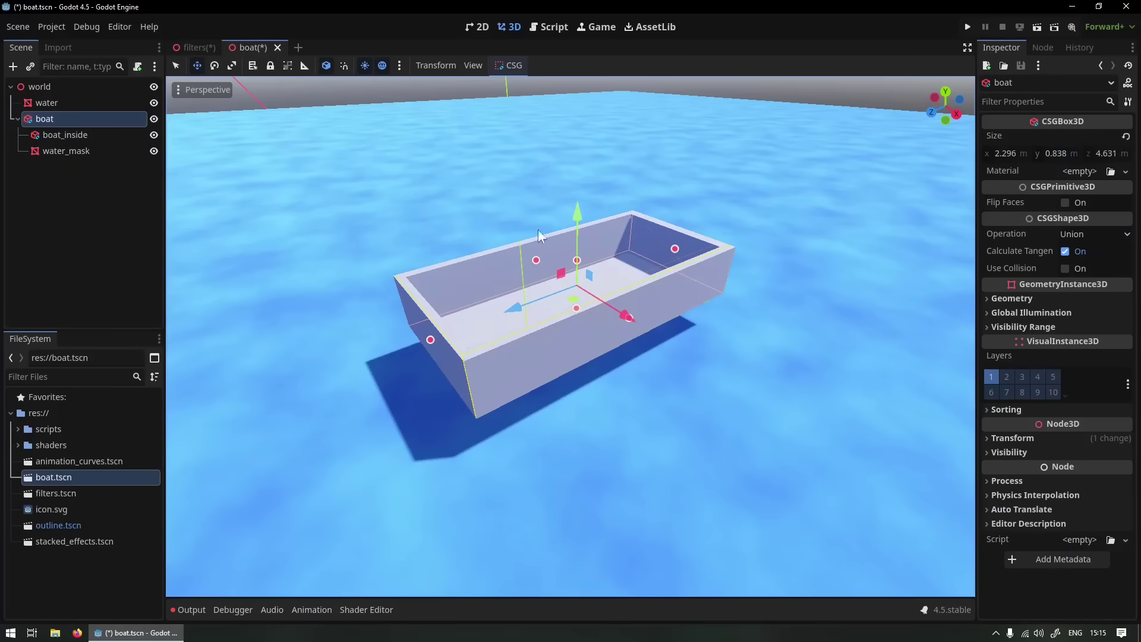
left_click_drag(562, 276, 600, 300)
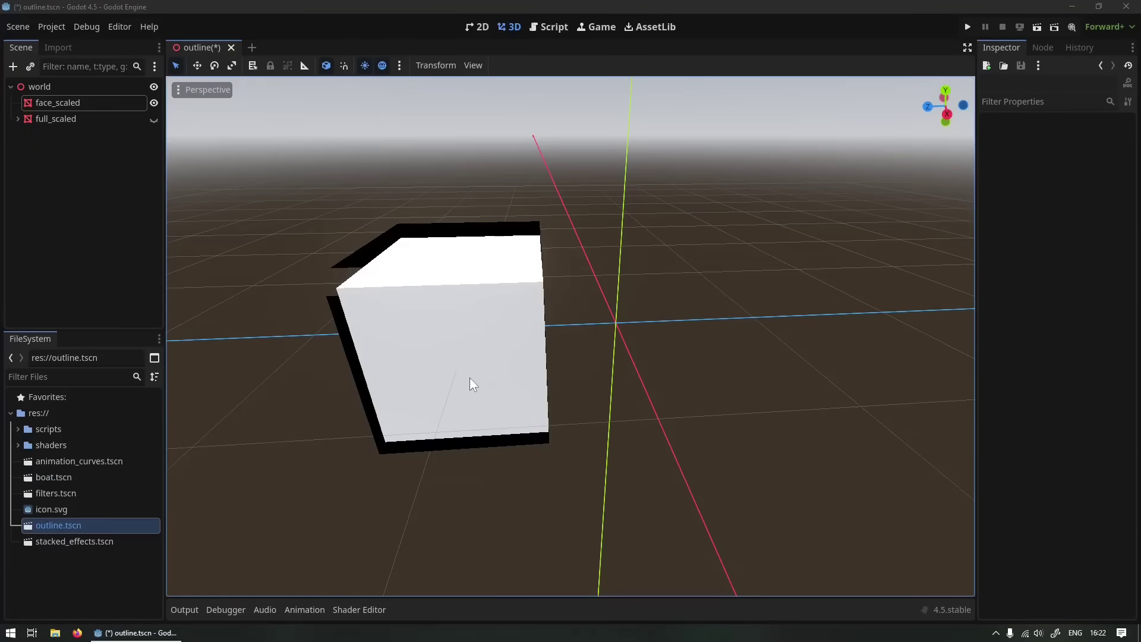
Examine the face_scaled cube's outline for gaps at the corners from several angles and distances
middle_click_drag(469, 385, 565, 377)
scroll(581, 373, "down", 1)
scroll(434, 388, "up", 3)
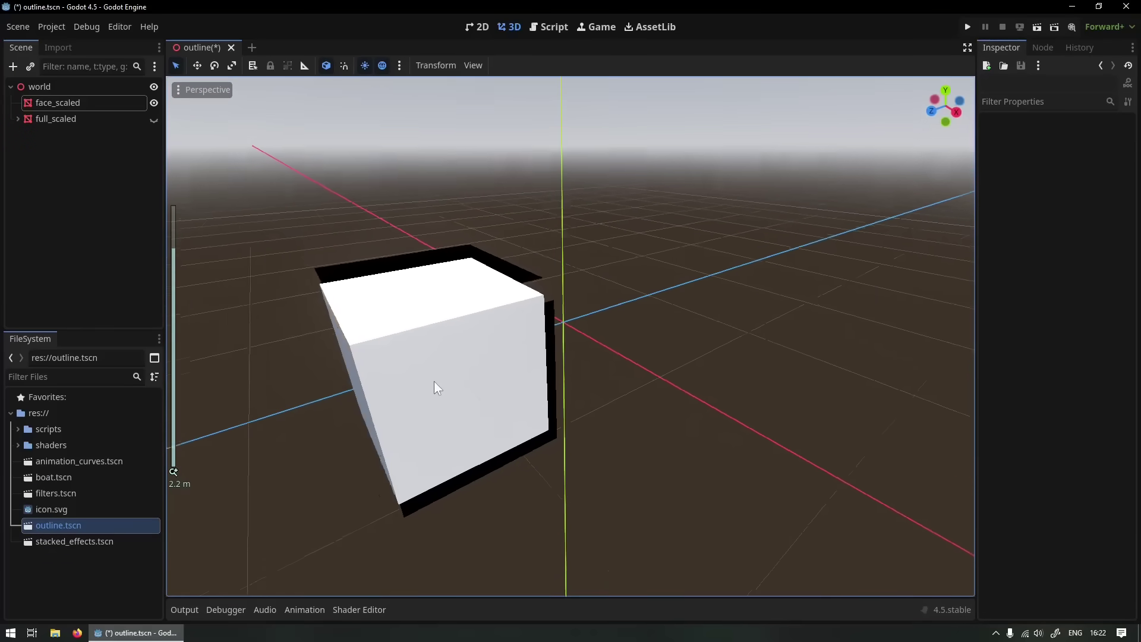
middle_click_drag(434, 387, 480, 372)
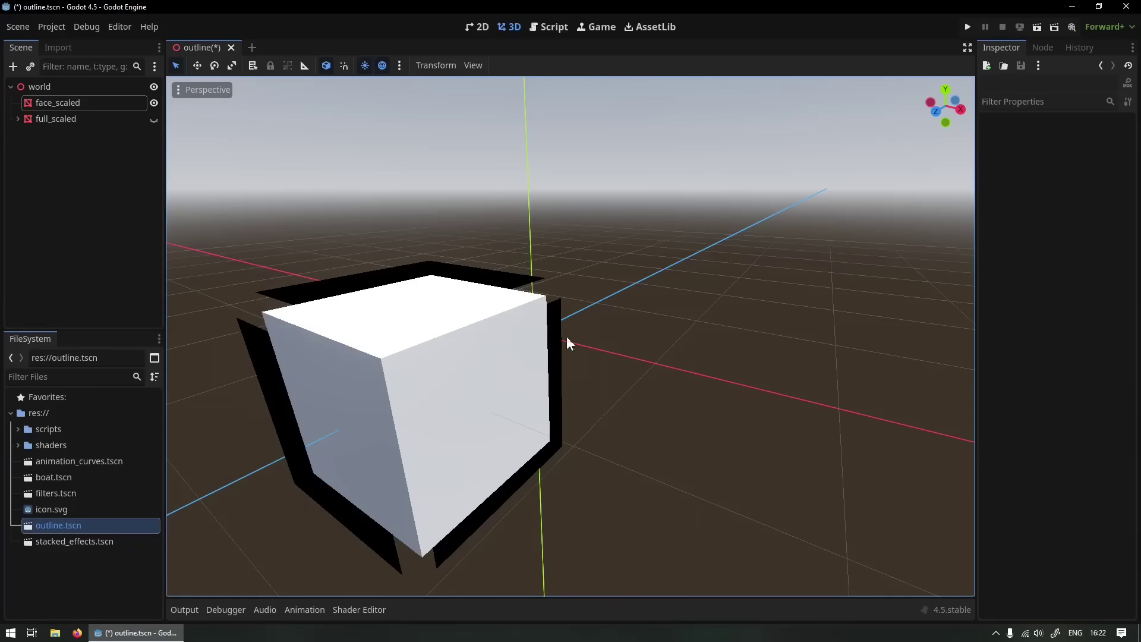
middle_click_drag(376, 405, 543, 377)
scroll(542, 377, "up", 2)
scroll(612, 330, "up", 3)
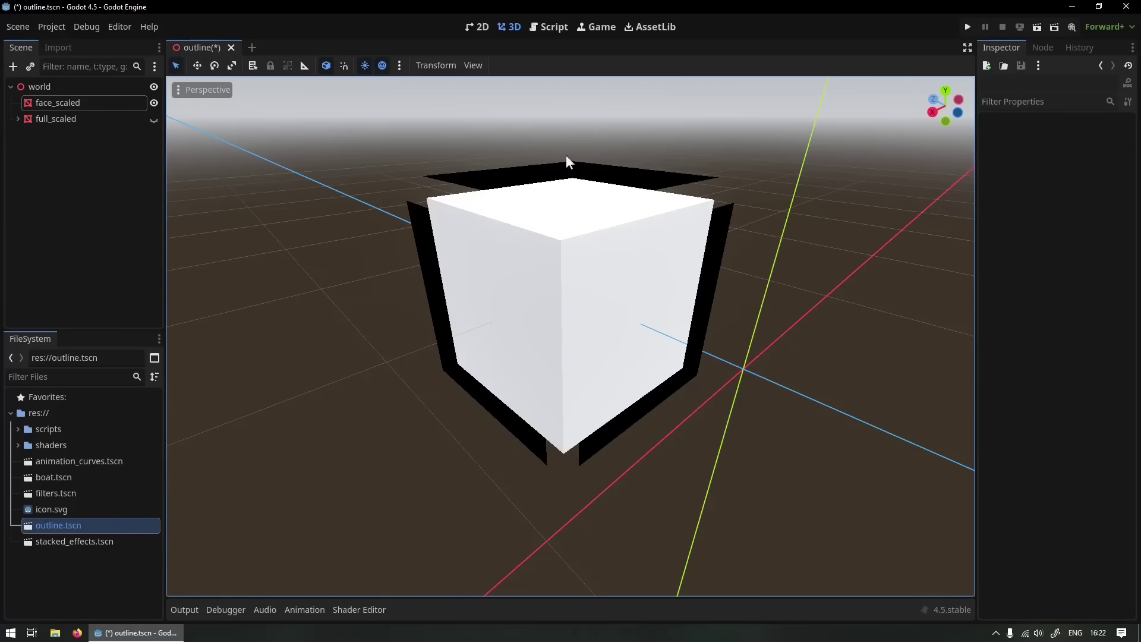
scroll(568, 266, "down", 5)
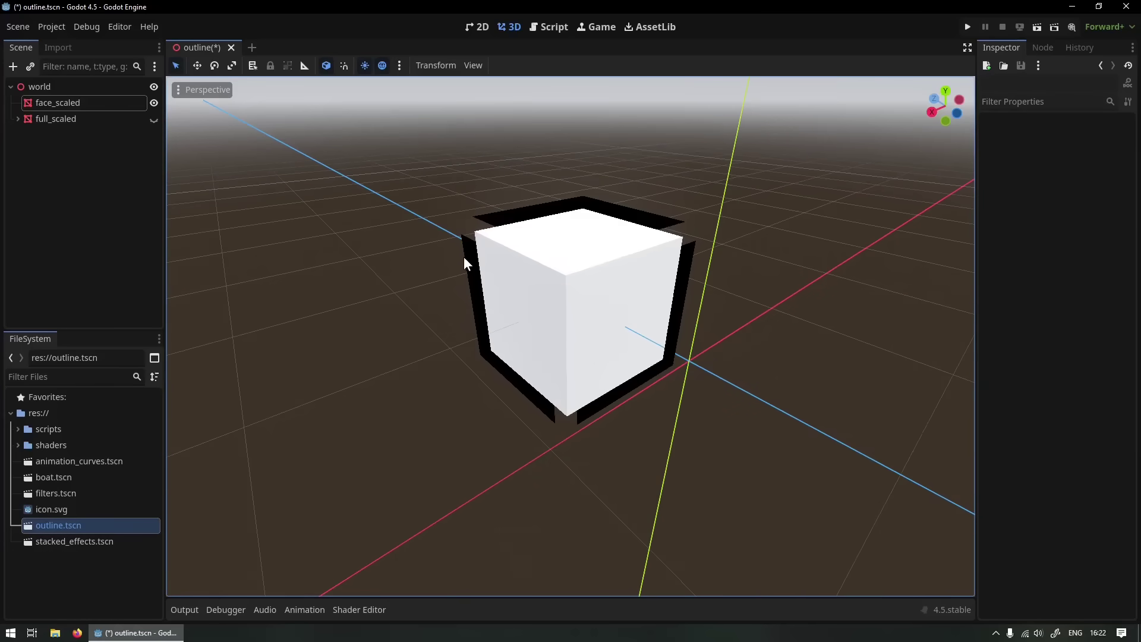
Swap the face_scaled mesh for a new CapsuleMesh and inspect its outline from all sides
left_click(527, 255)
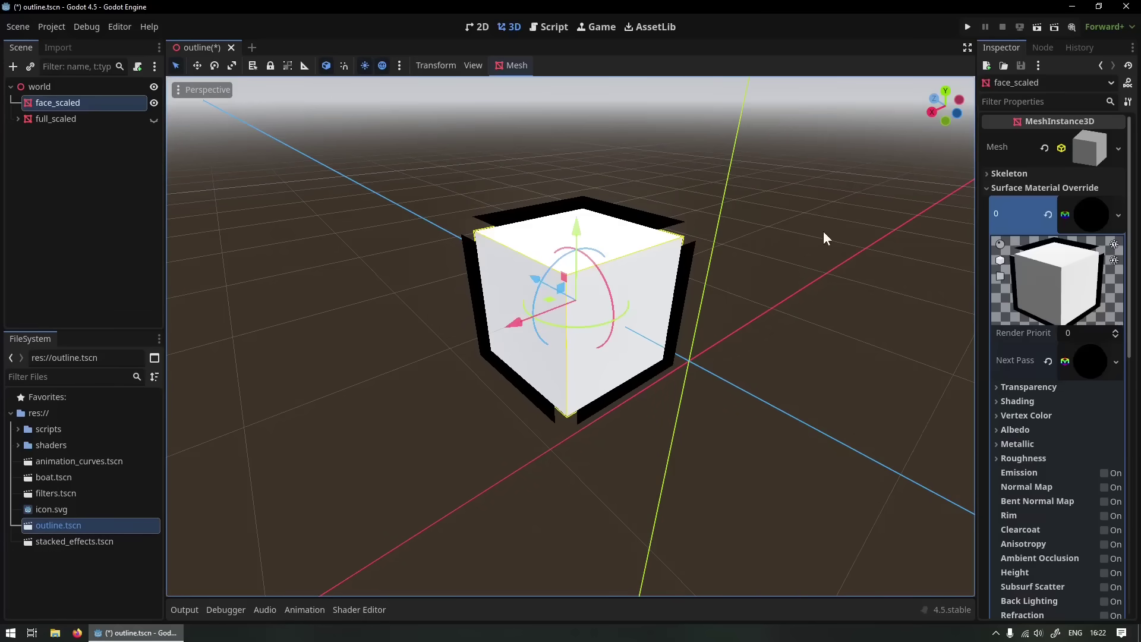
left_click(1046, 148)
left_click(1087, 137)
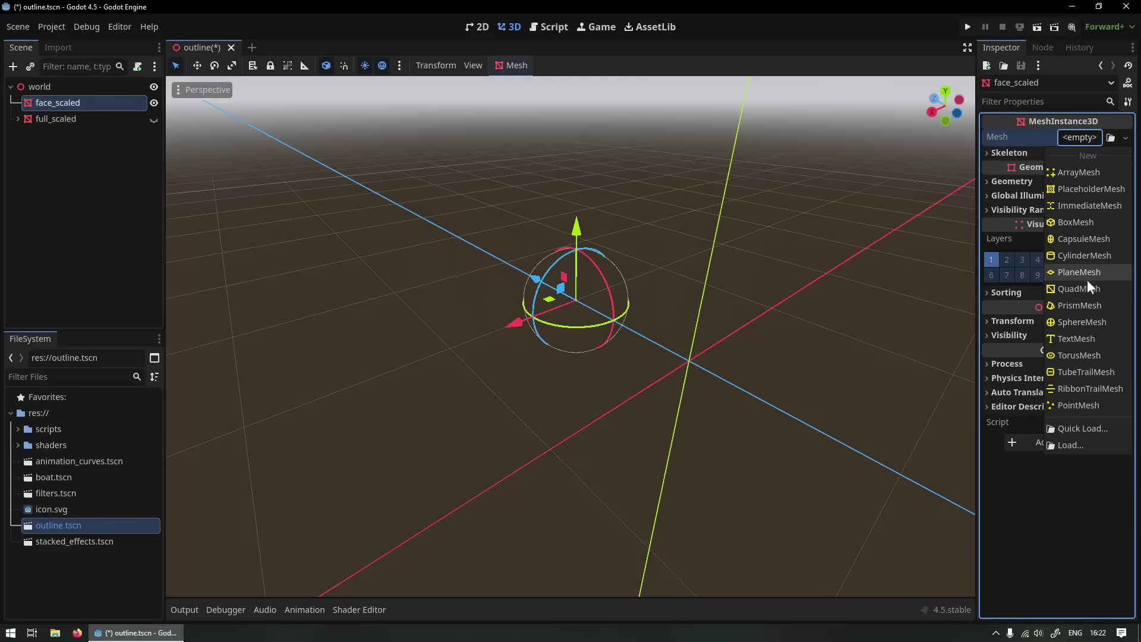
left_click(1084, 238)
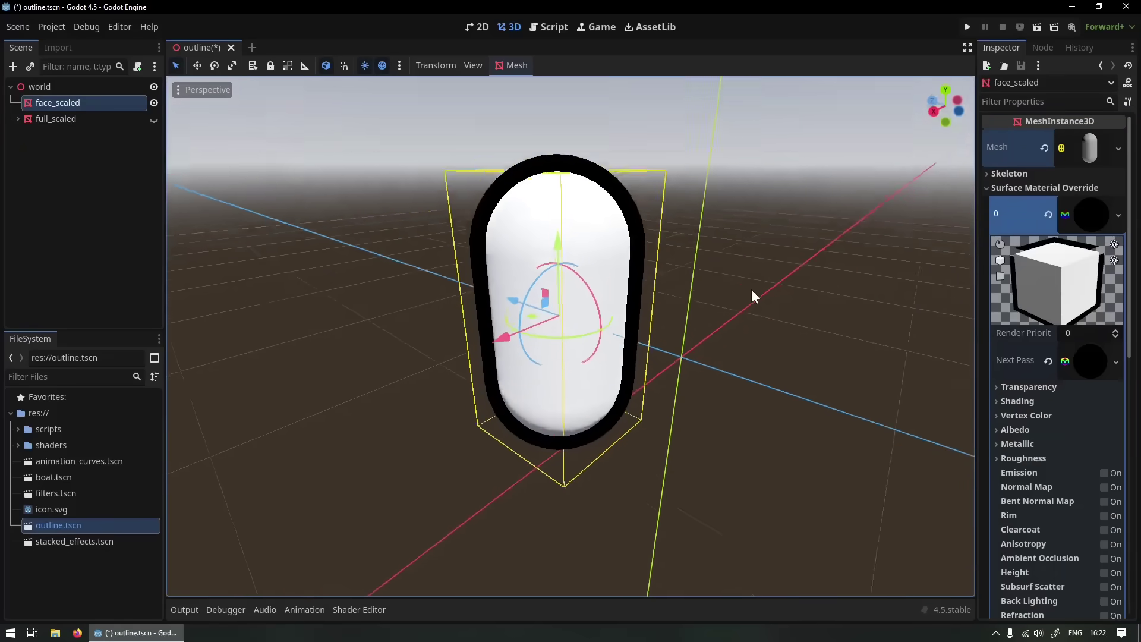
middle_click_drag(751, 290, 511, 169)
middle_click_drag(681, 295, 630, 345)
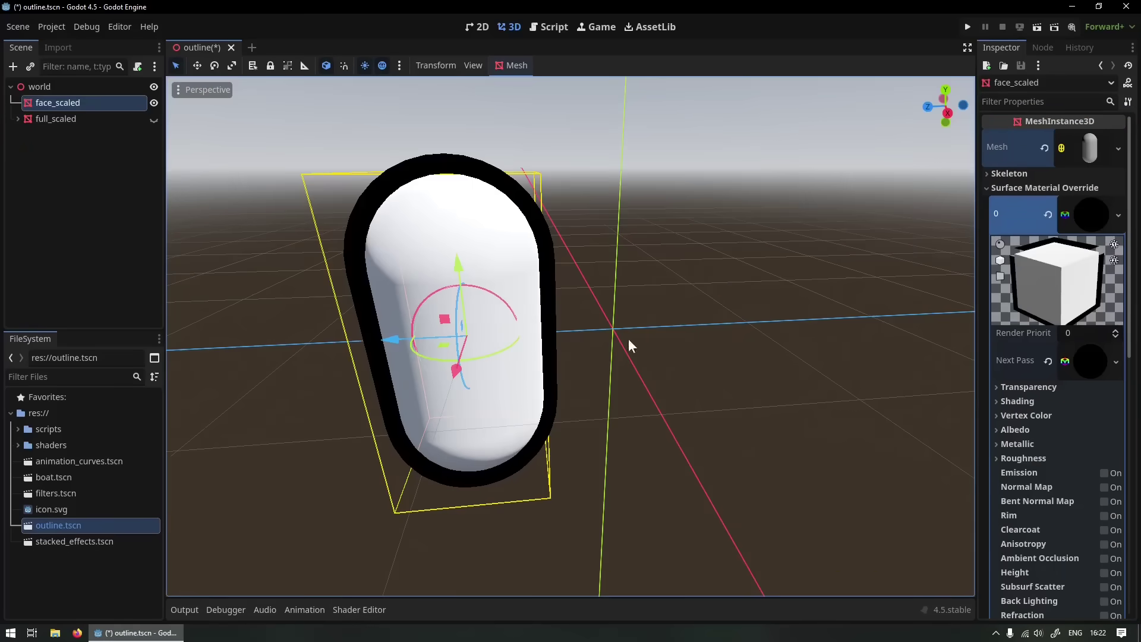
middle_click_drag(439, 296, 710, 310)
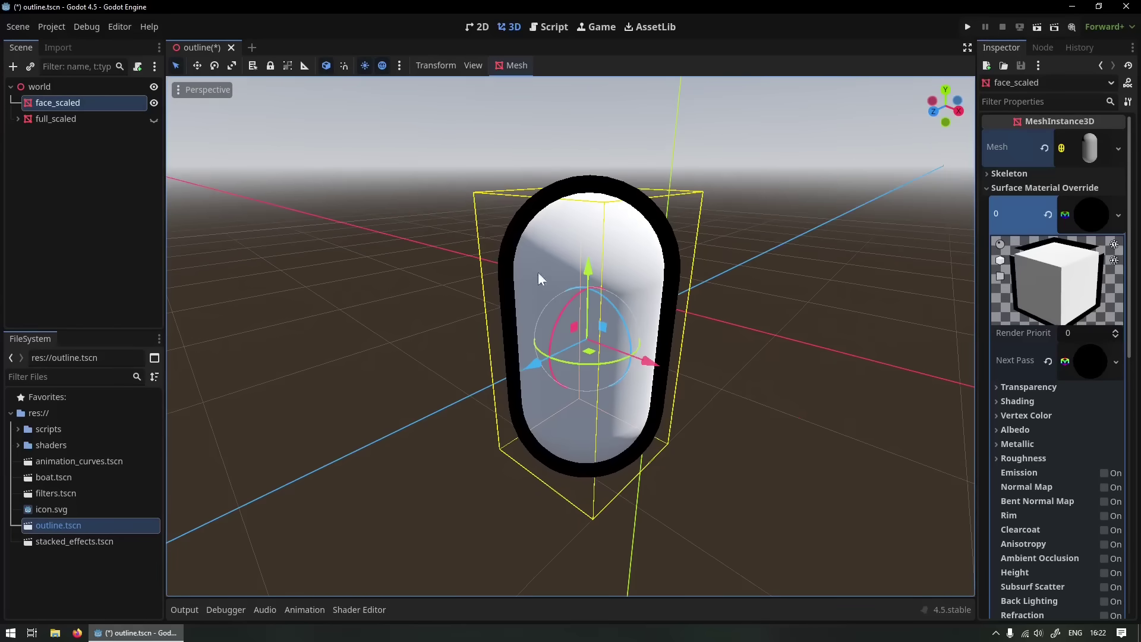
middle_click_drag(539, 278, 862, 250)
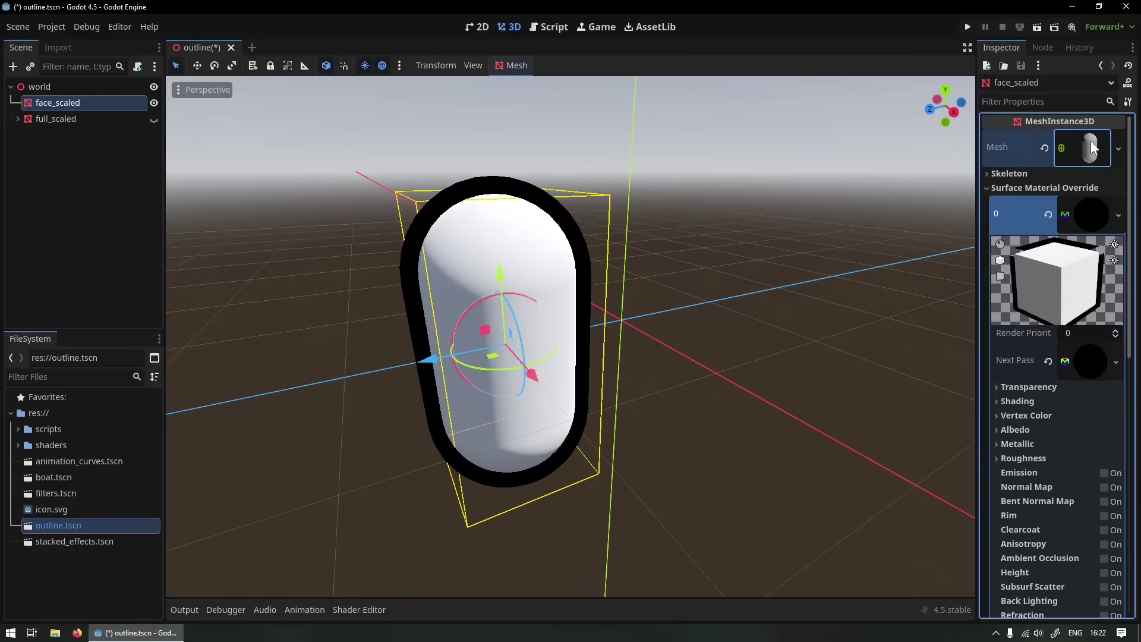
Replace the face_scaled capsule with a new BoxMesh and inspect the cube's outline from several angles
left_click(1089, 141)
left_click(1044, 147)
left_click(1079, 137)
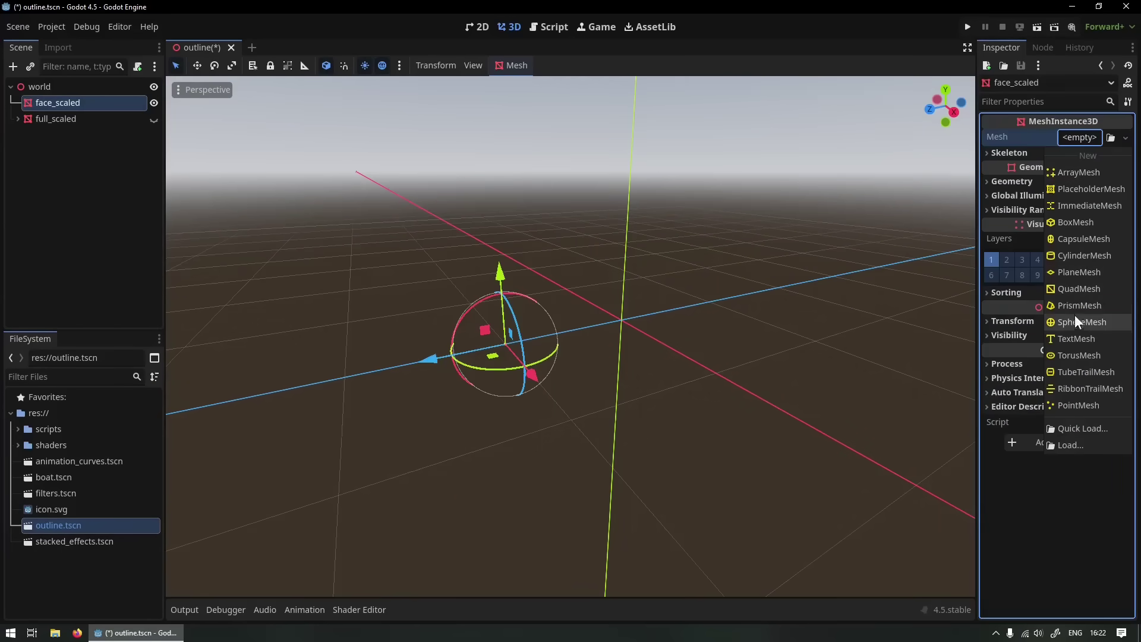
left_click(1079, 221)
middle_click_drag(779, 309, 535, 282)
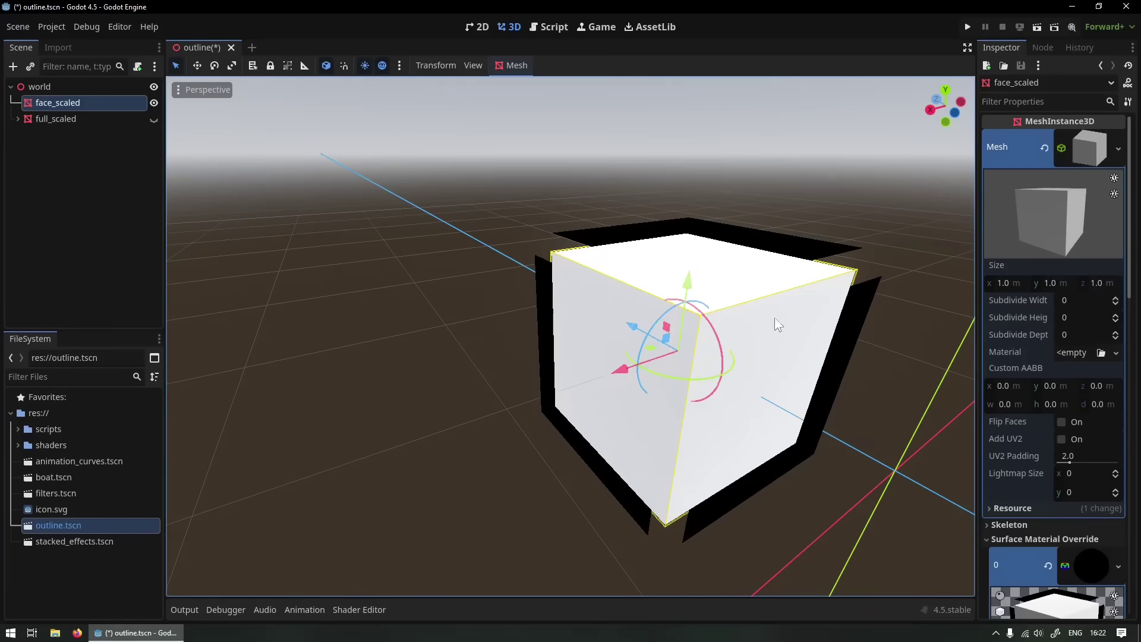
middle_click_drag(775, 317, 490, 262)
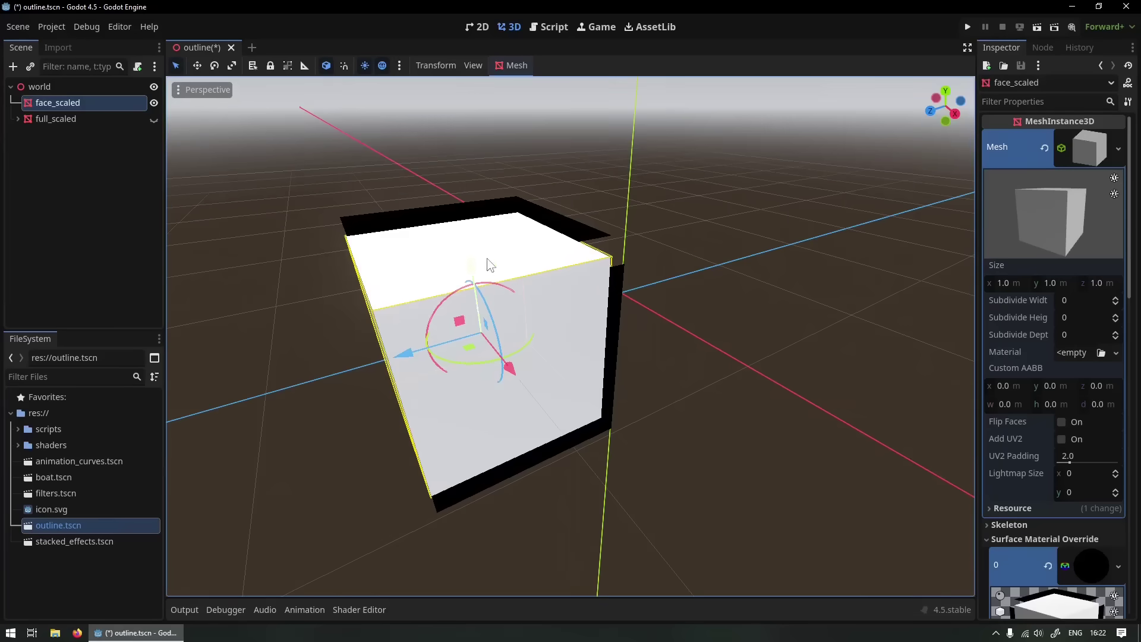
middle_click_drag(407, 275, 432, 252)
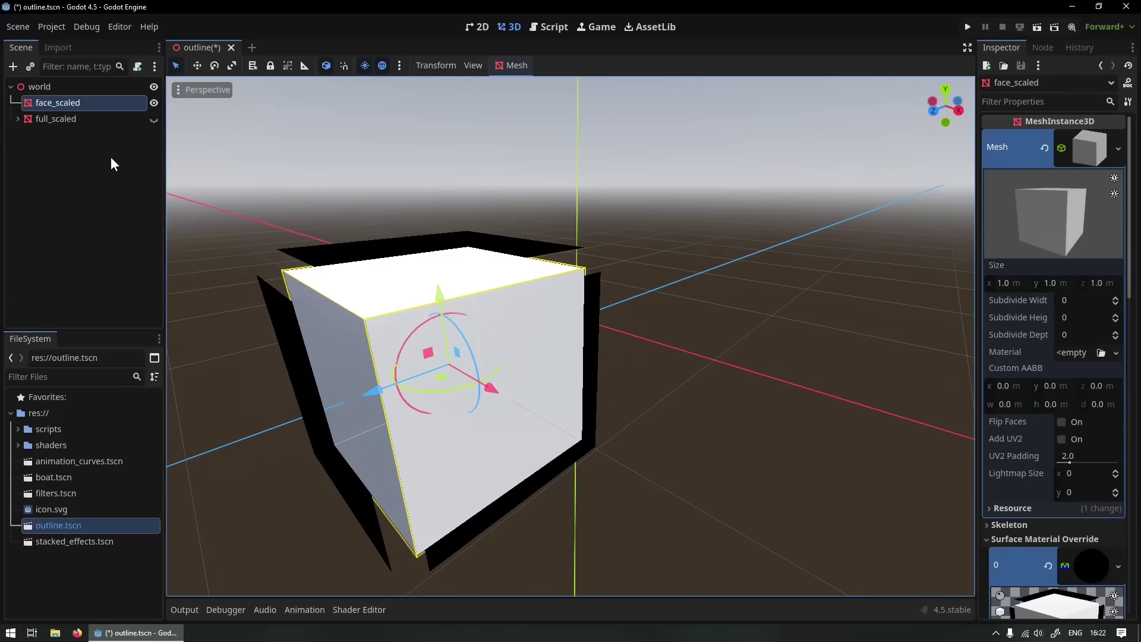
Show the full_scaled cube and compare its outline with the face_scaled cube's from several angles
left_click(154, 118)
scroll(565, 322, "up", 5)
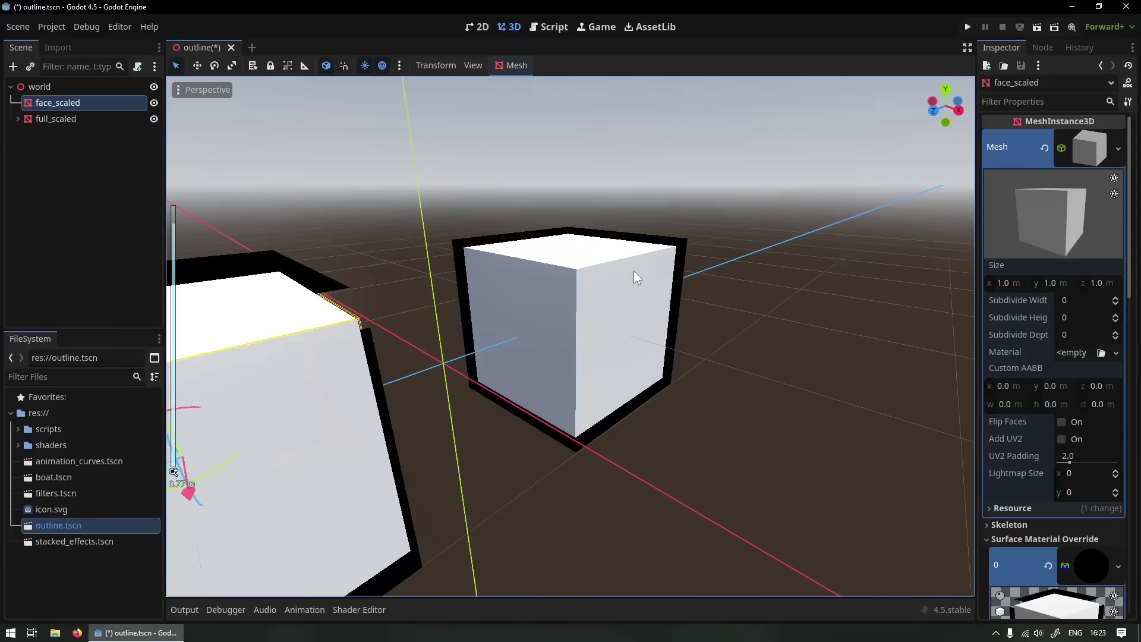
middle_click_drag(635, 272, 722, 266)
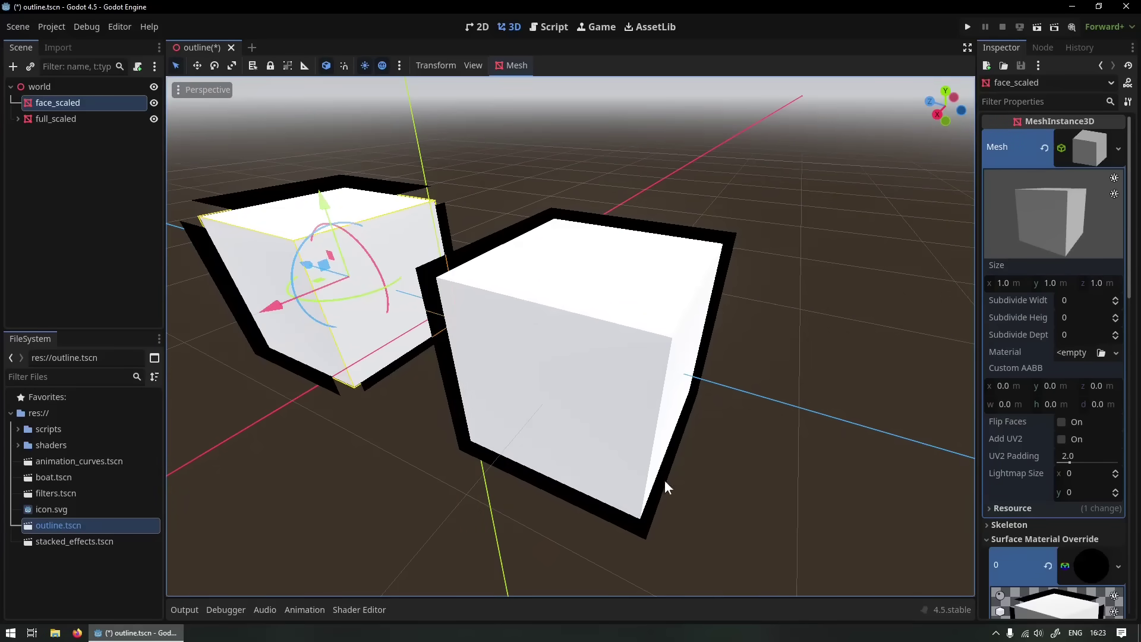
middle_click_drag(459, 267, 454, 313)
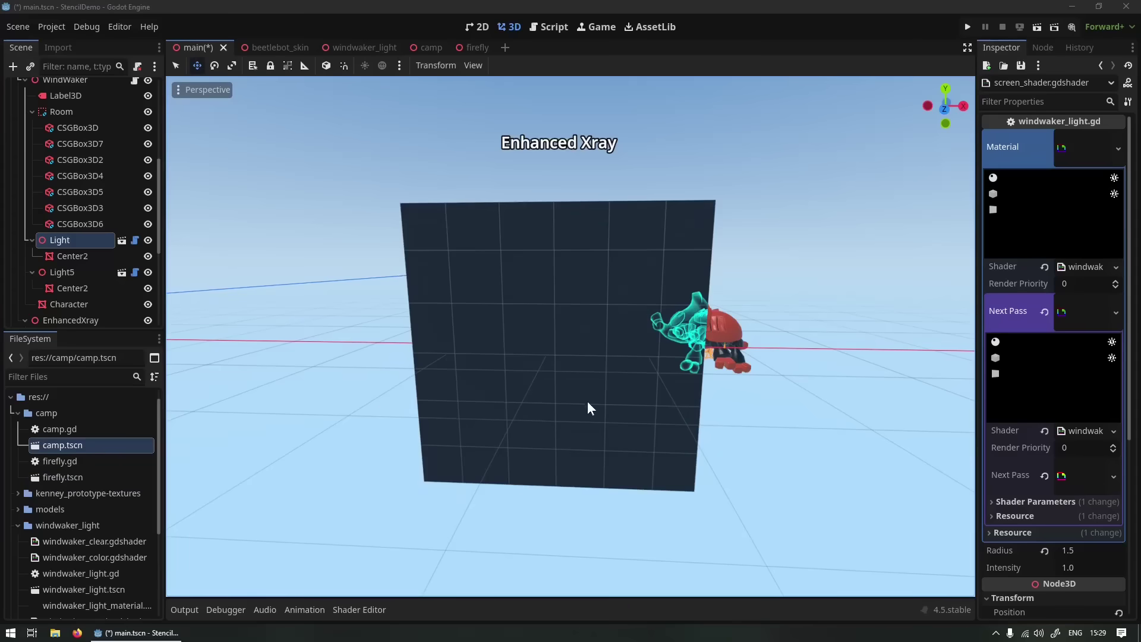
Inspect the Enhanced Xray demo of the StencilDemo project from several angles around the wall
middle_click_drag(587, 408, 573, 323)
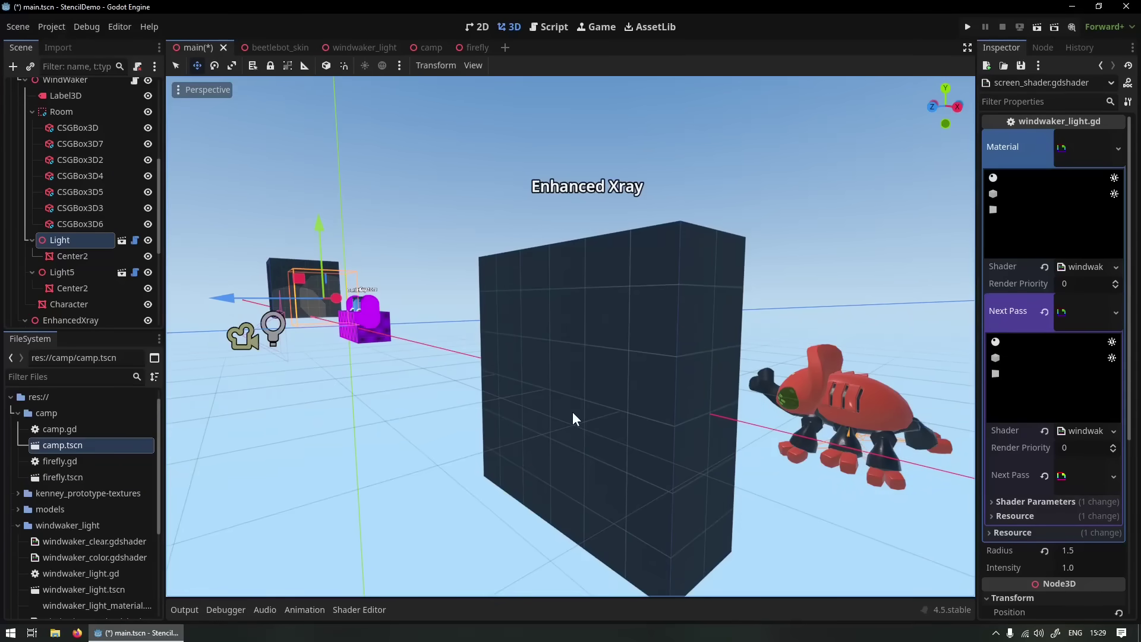
mouse_move(572, 411)
middle_mouse_down()
mouse_move(470, 405)
mouse_move(558, 418)
middle_mouse_up()
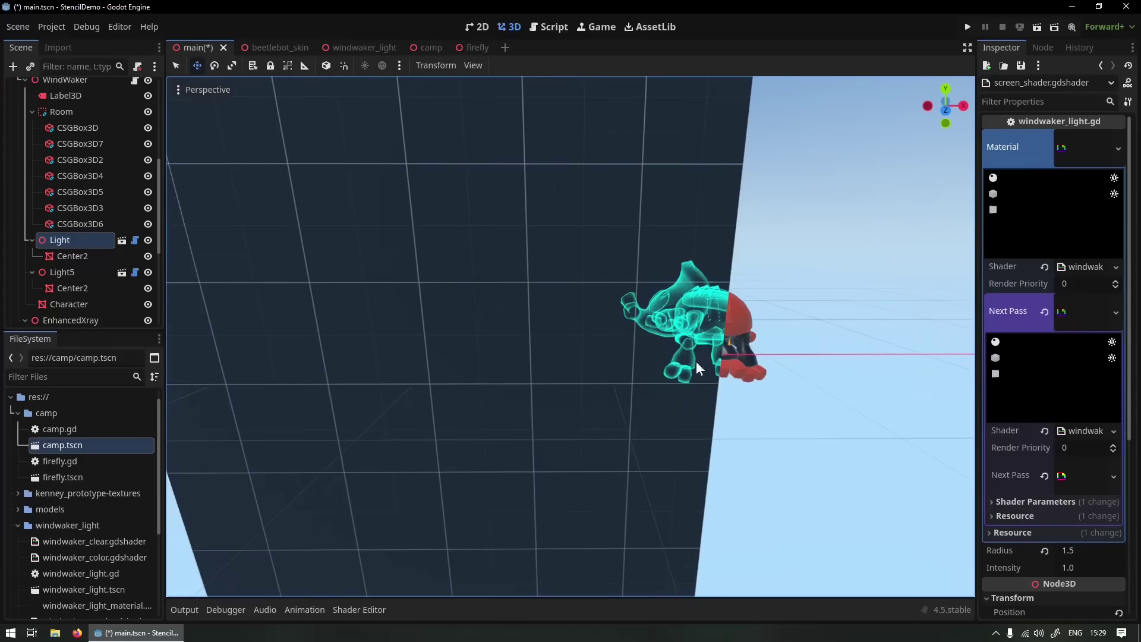
middle_click_drag(663, 297, 836, 340)
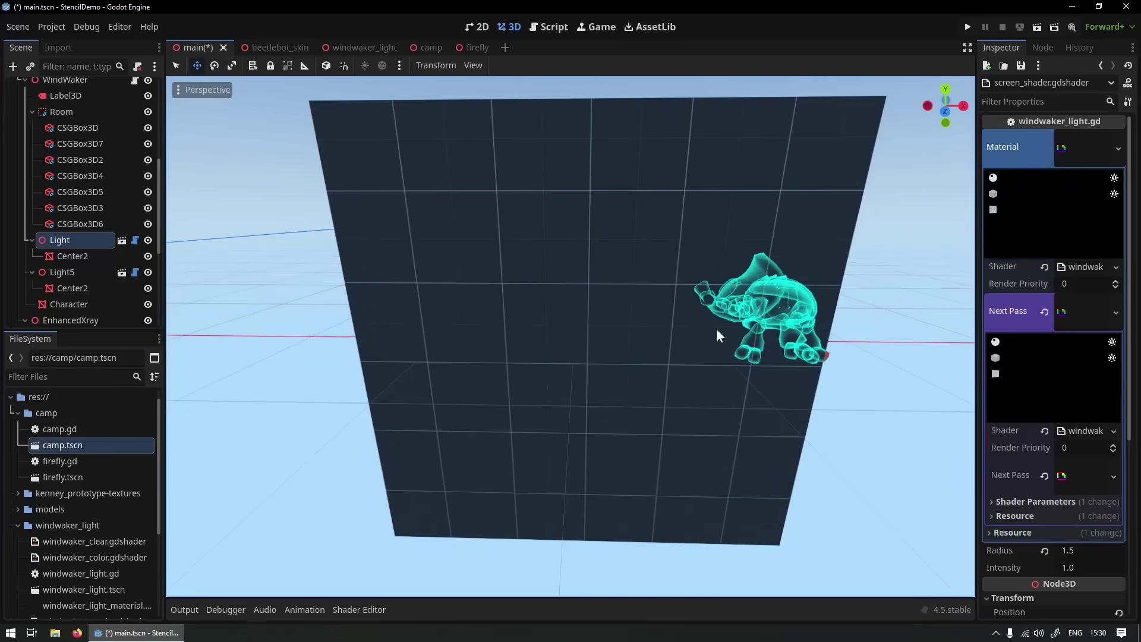
Find the Outline, XRay and Custom capsules and review the stencil settings of the Custom capsule's material
right_click_drag(698, 358, 698, 358)
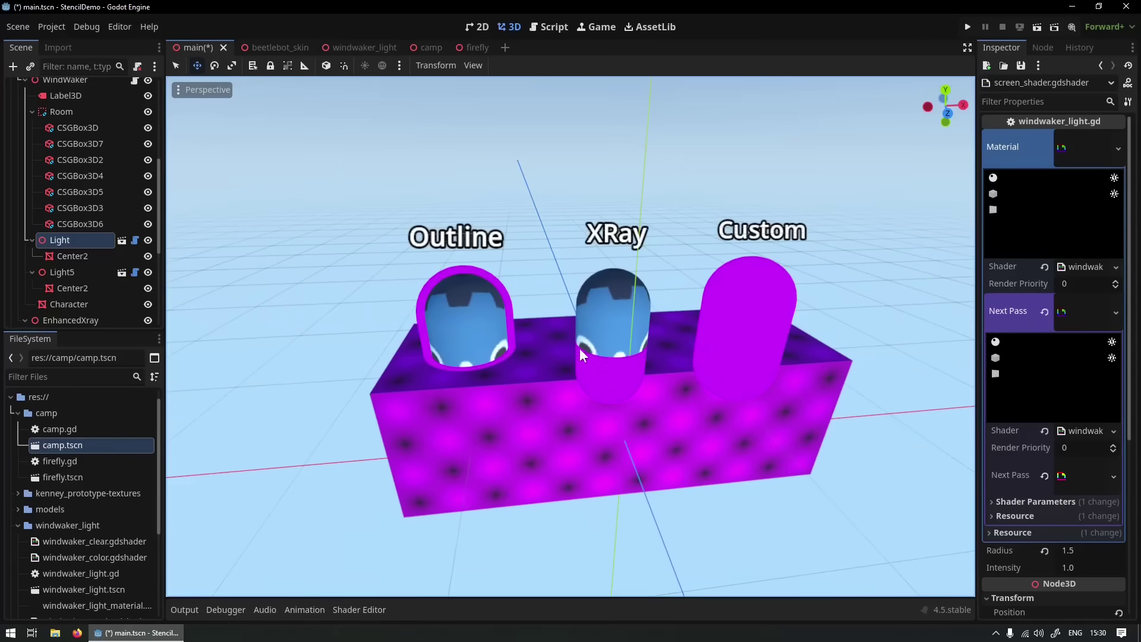
right_click_drag(685, 382, 684, 382)
left_click(743, 271)
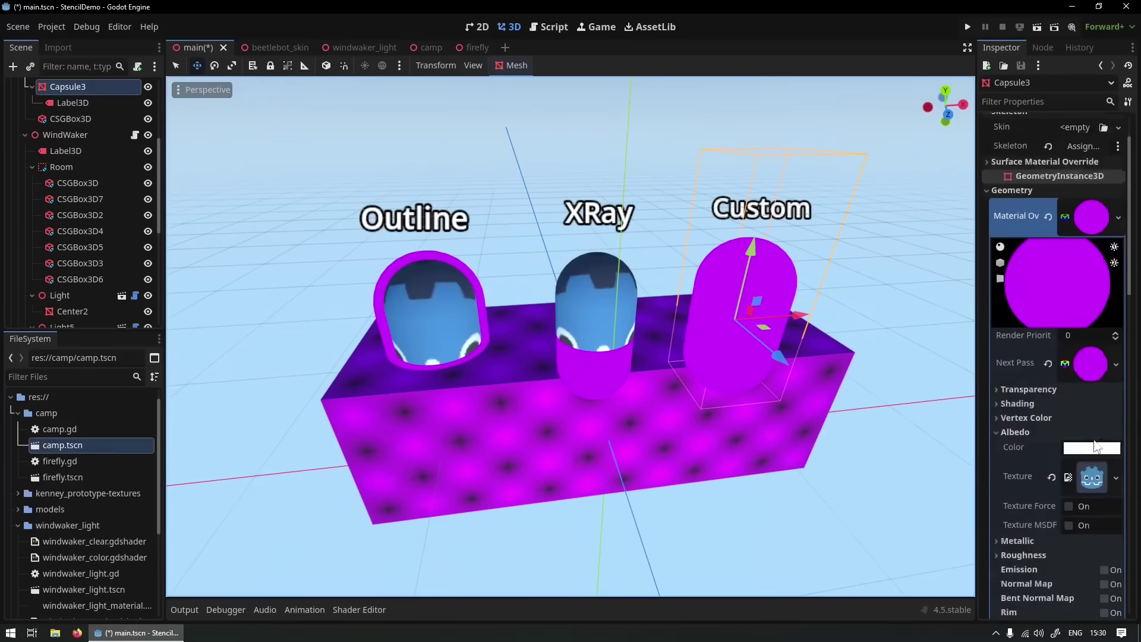
scroll(1073, 458, "down", 10)
scroll(1057, 468, "down", 2)
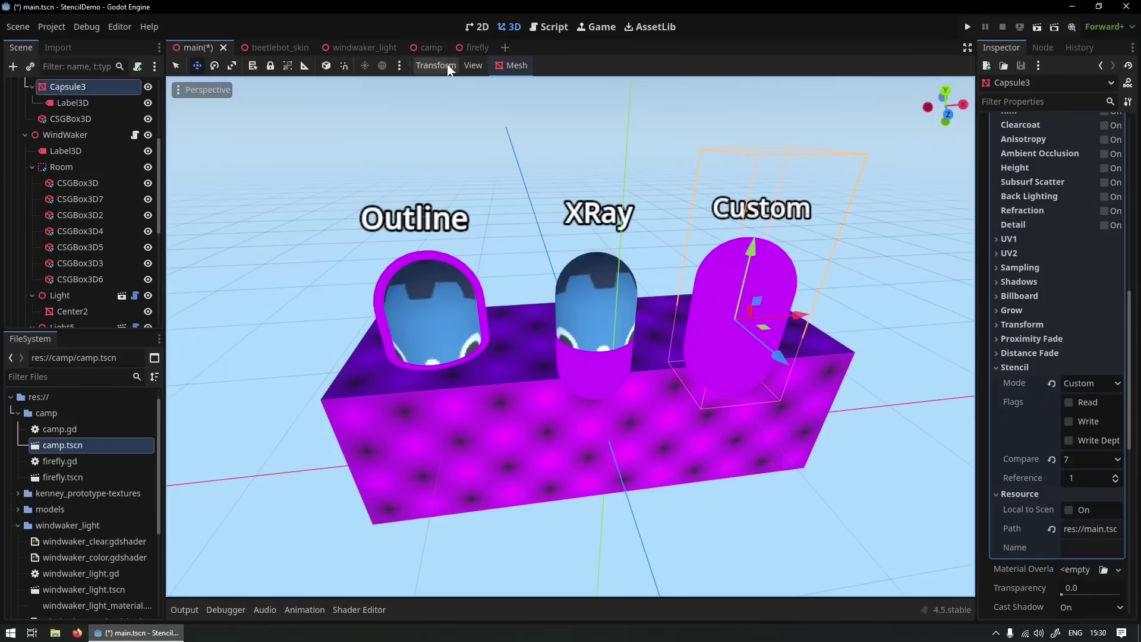
Switch to the camp scene, run the project to view the campfire demo in the game, and close the game window
left_click(419, 46)
right_click_drag(451, 250, 452, 249)
left_click(967, 26)
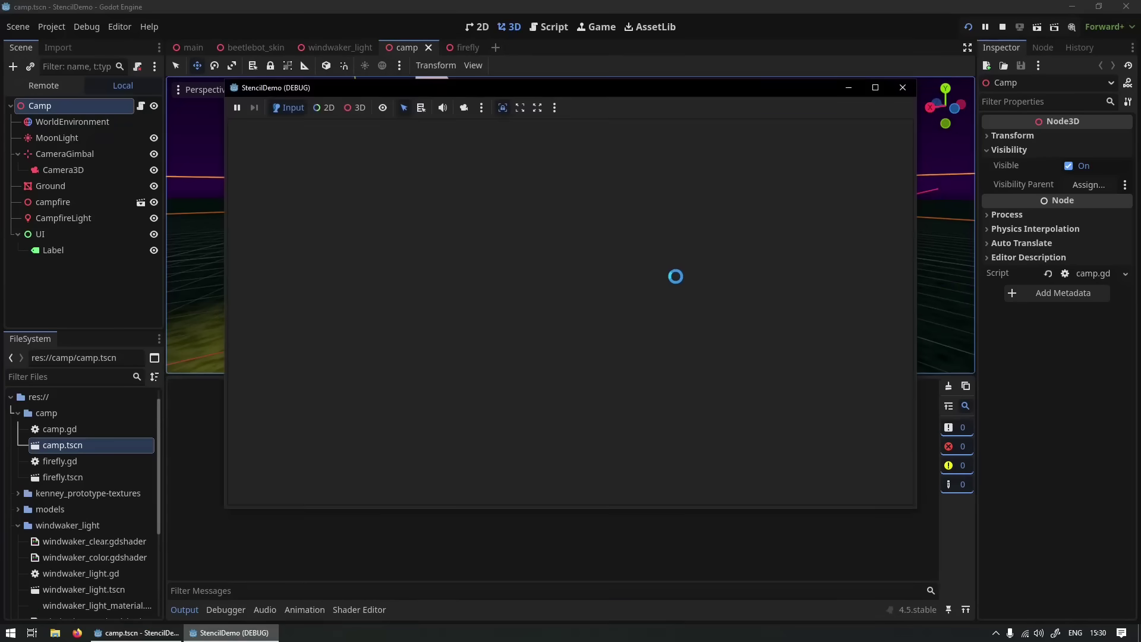
key("c")
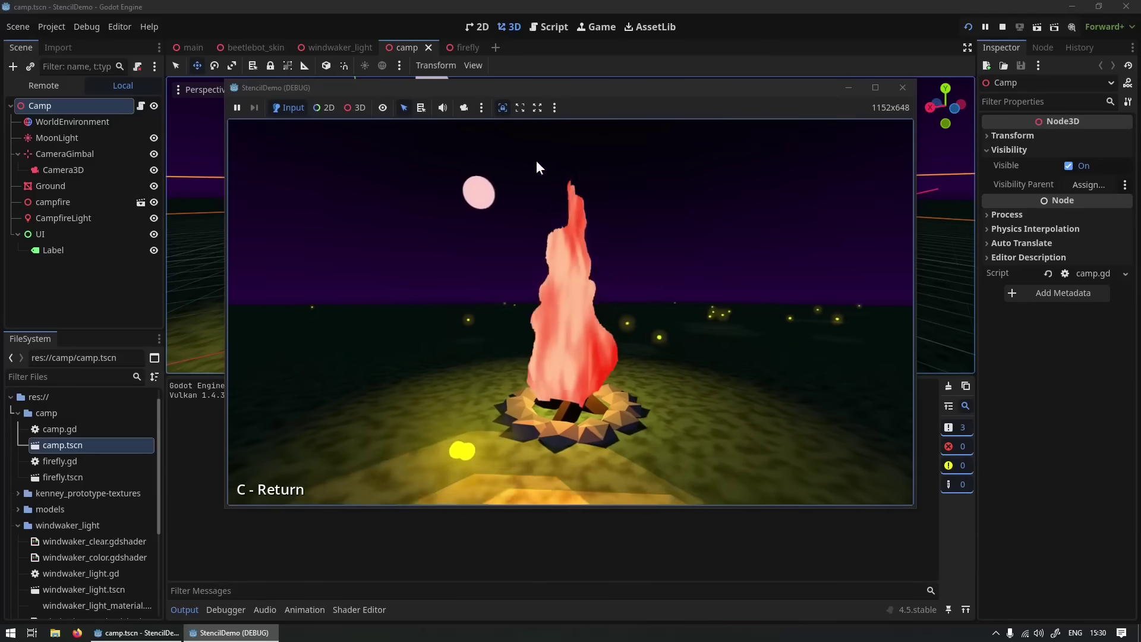
left_click(903, 87)
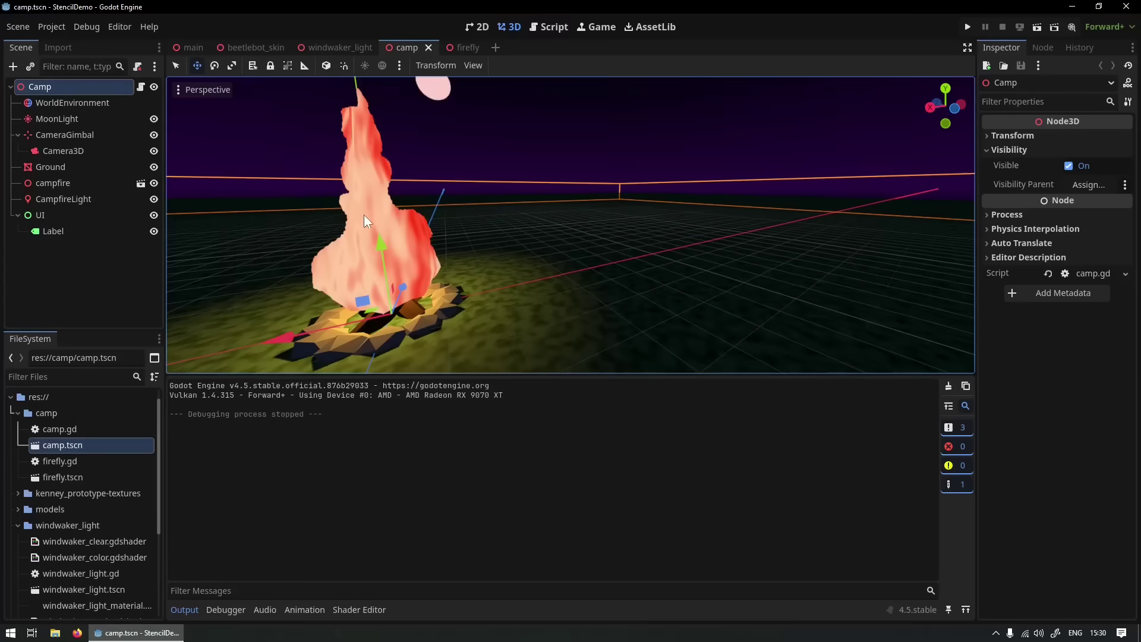
Open the campfire node's imported scene without creating an inherited one, and inspect FlameStencil's mesh preview
left_click(73, 183)
left_click(140, 183)
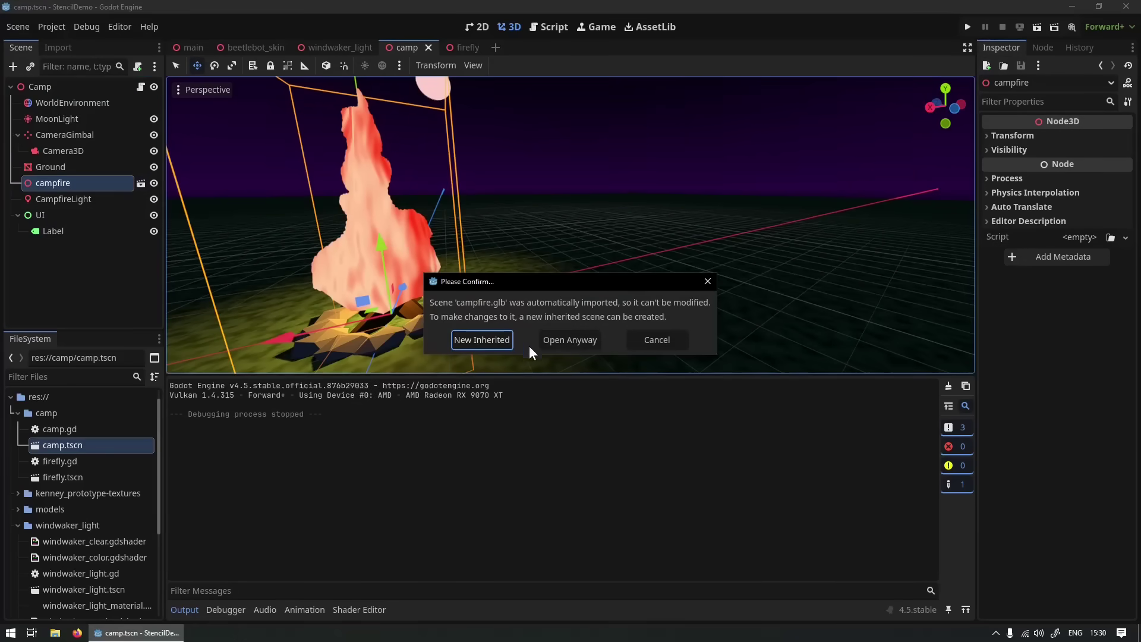
left_click(562, 340)
double_click(75, 136)
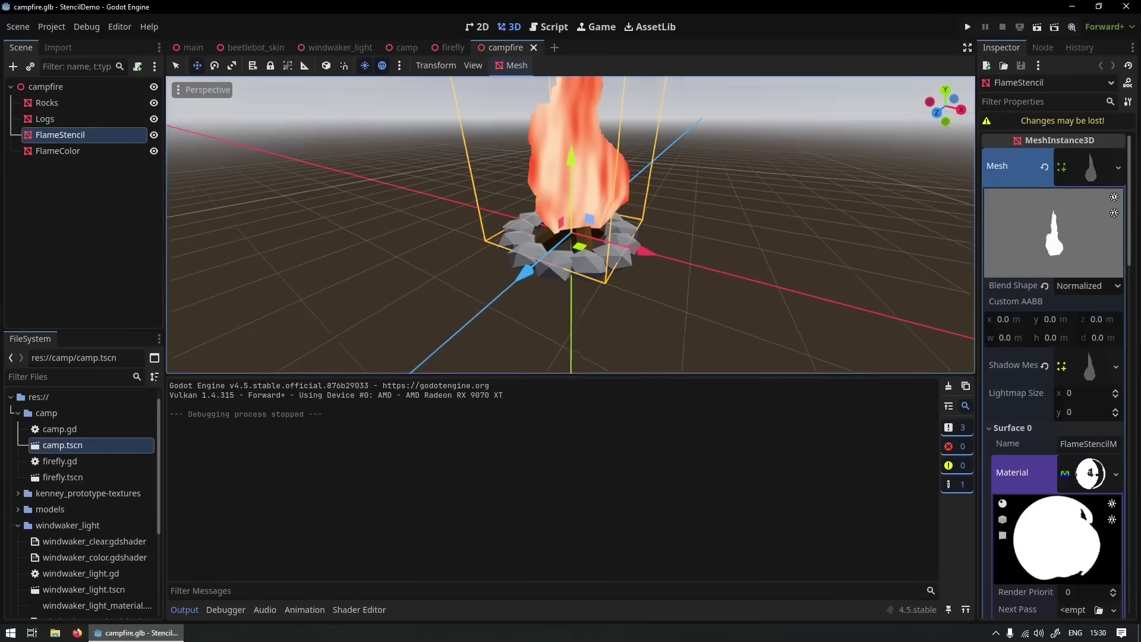
left_click_drag(1062, 272, 1073, 241)
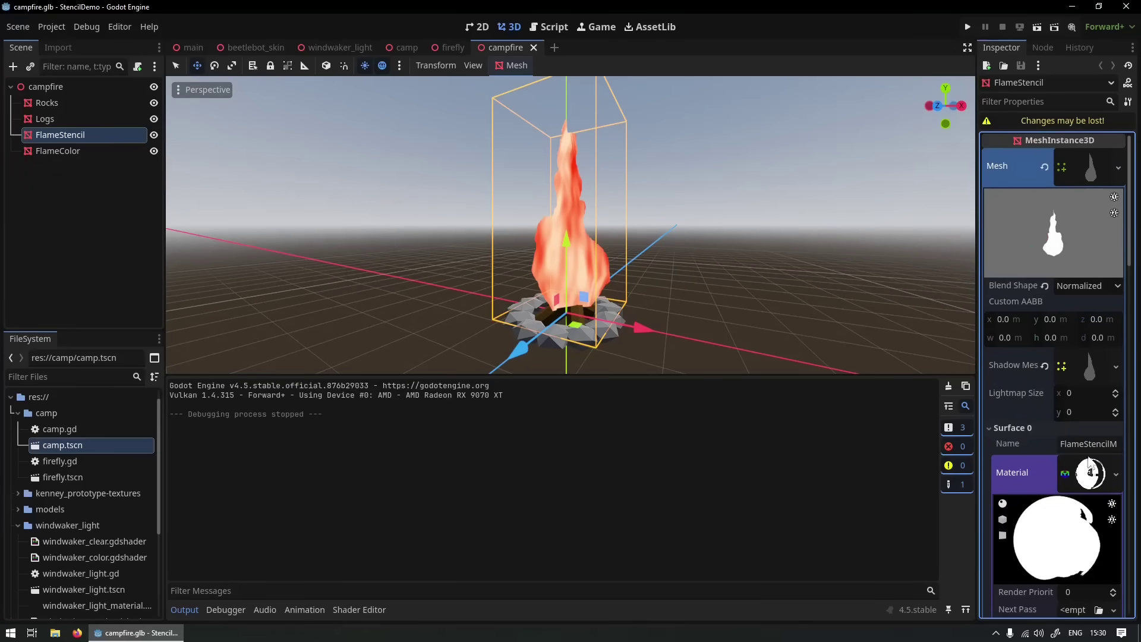
Try changing the UV1 scale of FlameStencil's material, undo it, and set the UV1 Y offset to 7.255
scroll(1072, 461, "down", 3)
scroll(1079, 460, "down", 6)
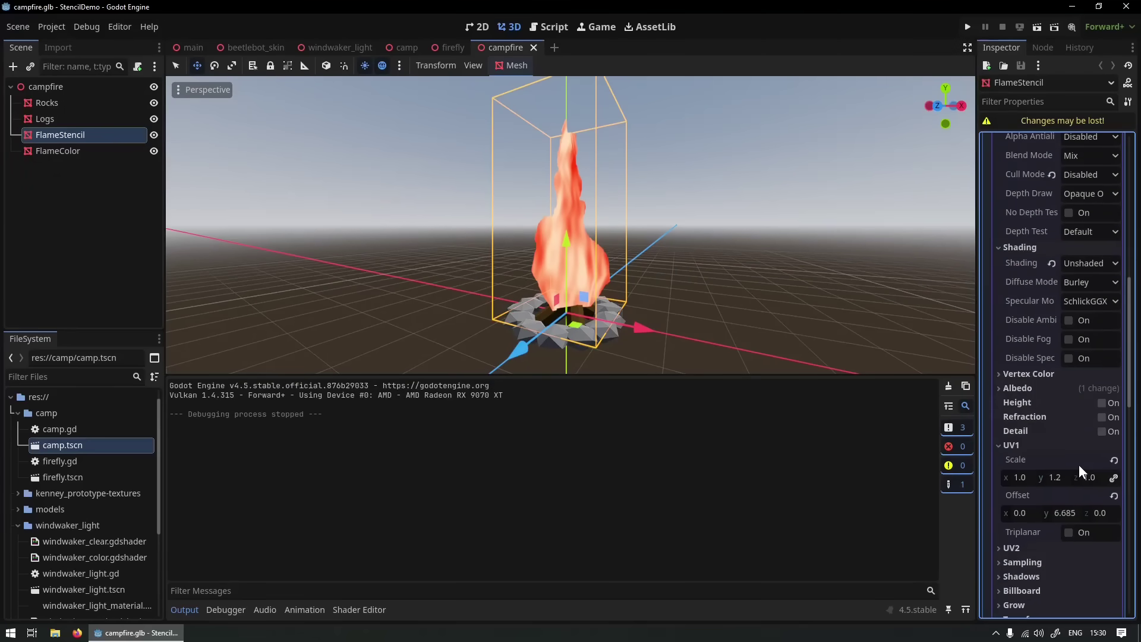
left_click(1062, 477)
key("ctrl+z")
mouse_move(1064, 512)
left_mouse_down()
mouse_move(989, 512)
mouse_move(1062, 513)
left_mouse_up()
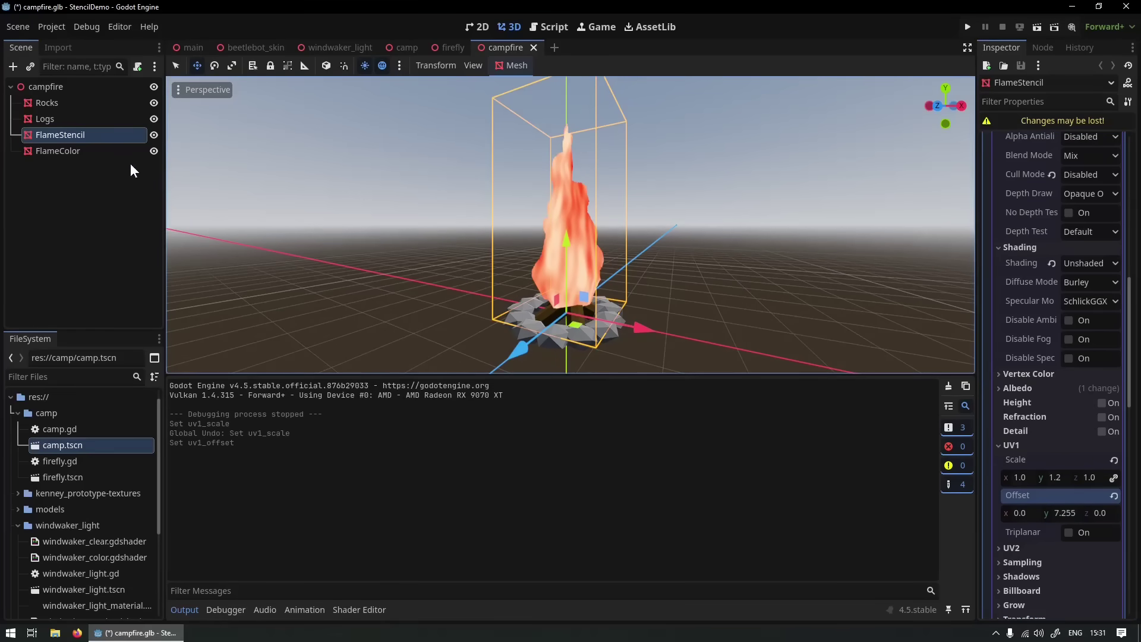
Hide FlameStencil and disable the stencil Read flag on FlameColor's material to view its full mesh
left_click(152, 134)
left_click(118, 149)
scroll(1056, 355, "down", 3)
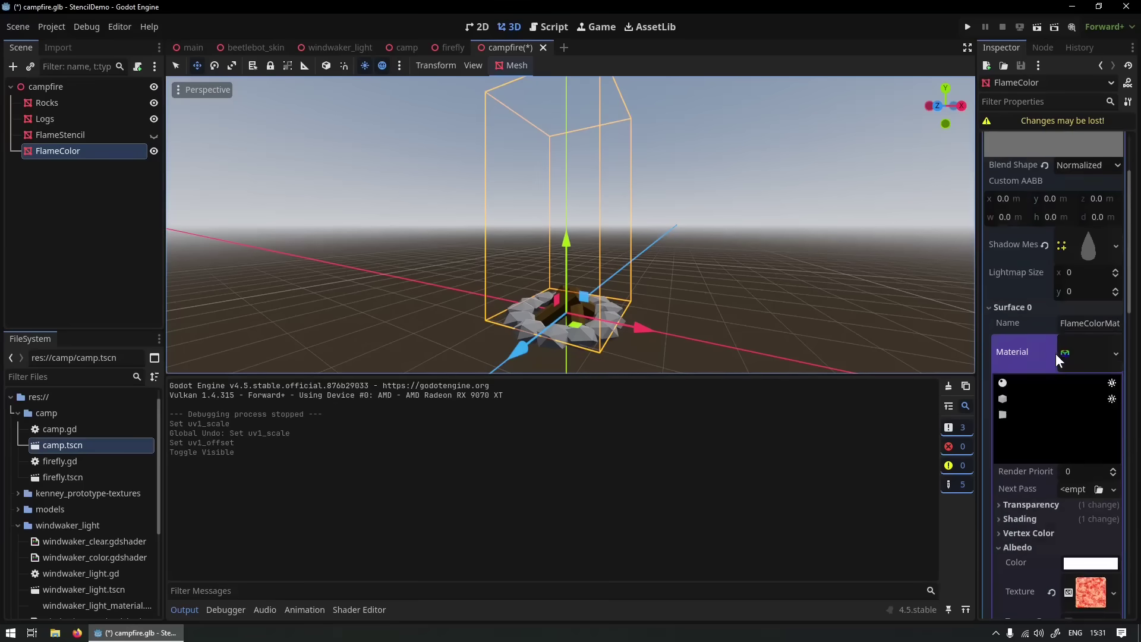
scroll(1056, 354, "down", 10)
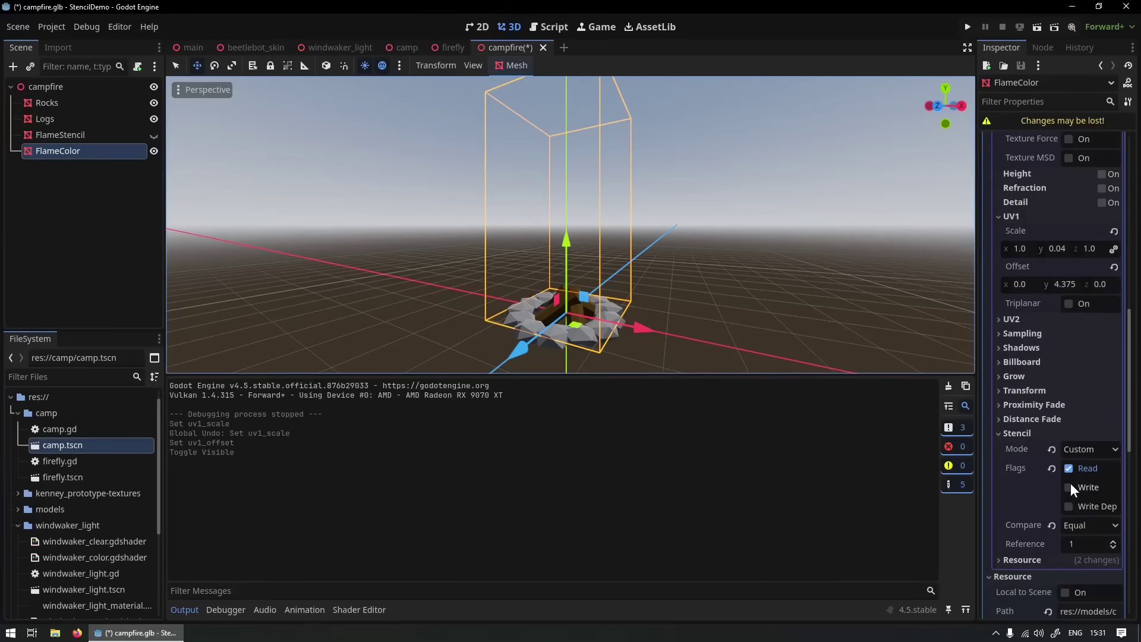
left_click(1068, 469)
middle_click_drag(571, 226, 660, 226)
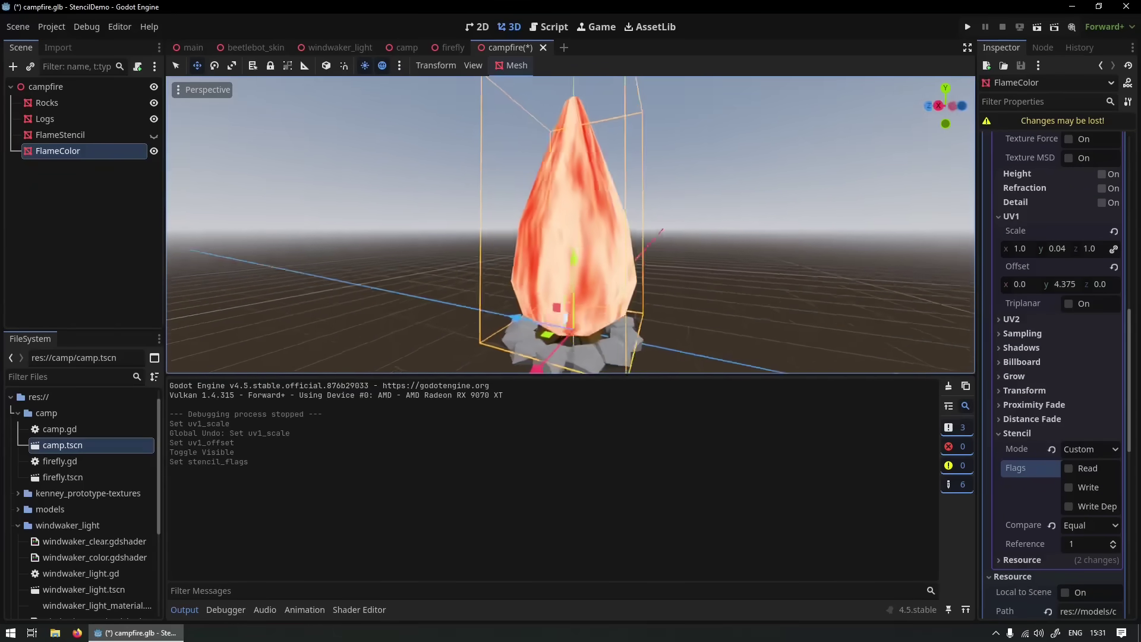
Make FlameStencil visible again and re-enable the stencil Read flag on FlameColor's material
left_click(154, 134)
left_click(60, 134)
middle_click_drag(570, 226, 640, 252)
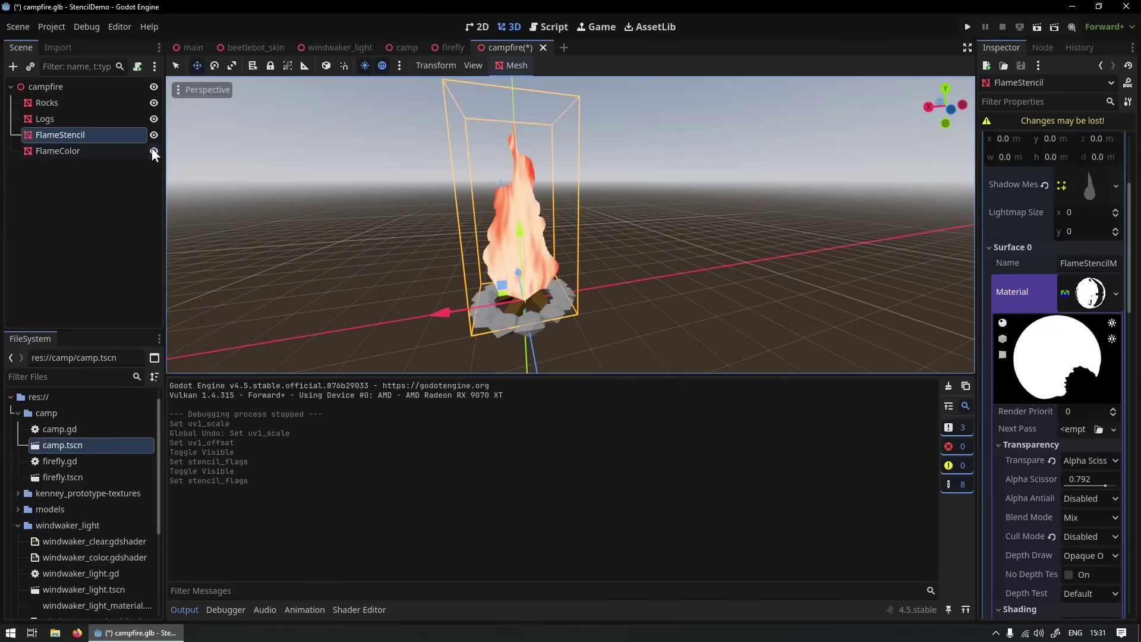
Review the transparency, UV1 and stencil settings of FlameStencil's material
scroll(1107, 377, "down", 8)
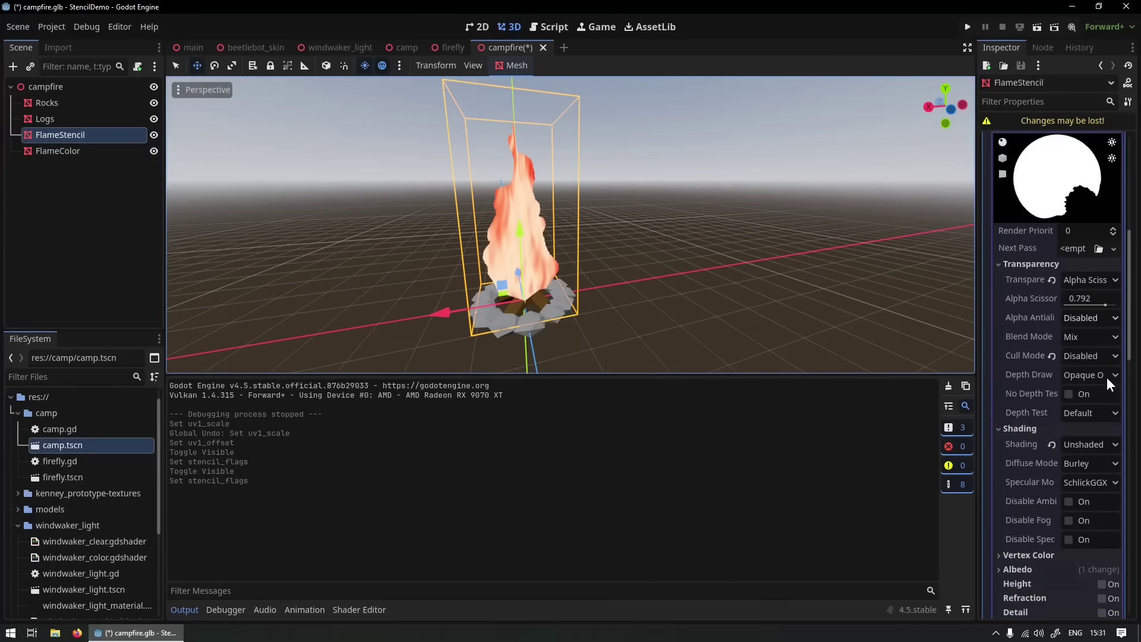
scroll(1065, 422, "down", 3)
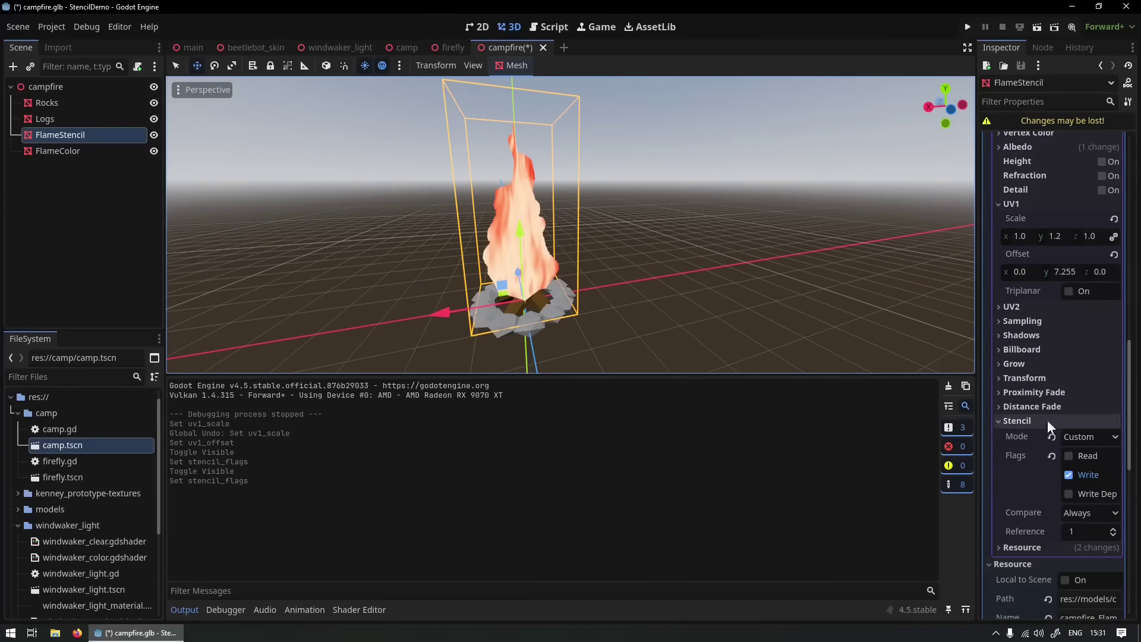
scroll(1070, 447, "down", 1)
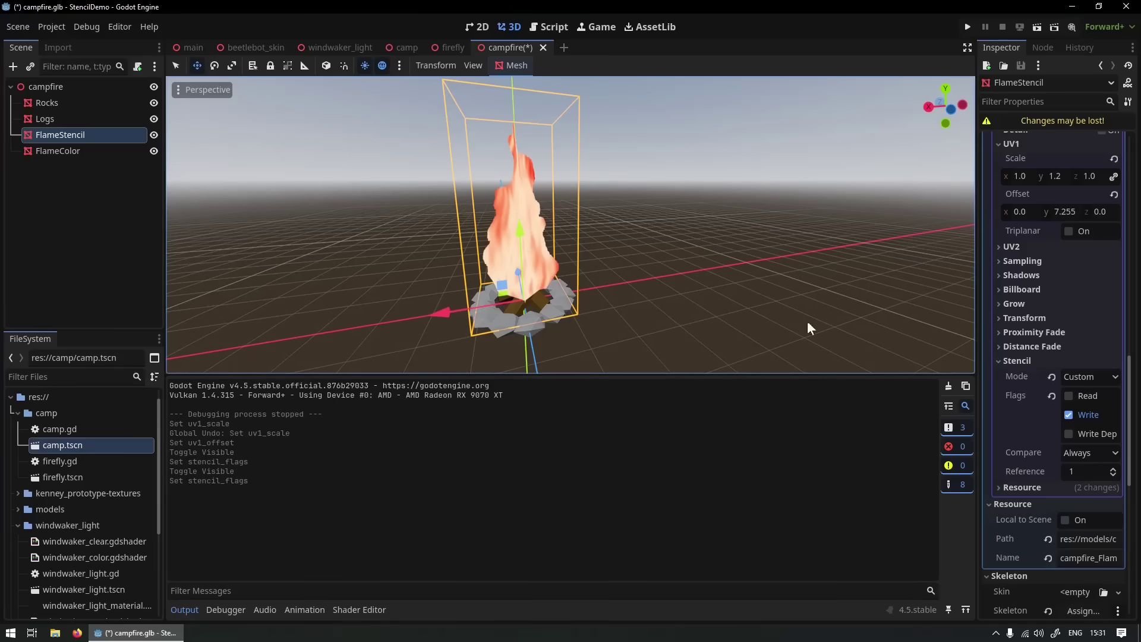
Open windwaker_light.gd and highlight the material_override lines, ending with the two next_pass render priority lines
left_click(547, 25)
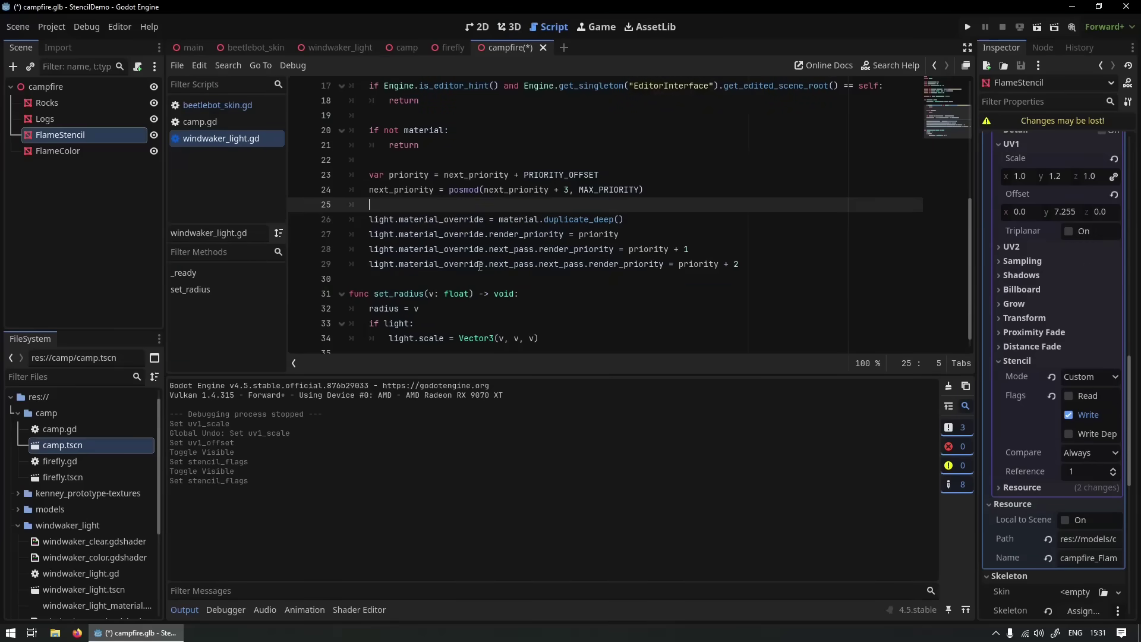
left_click_drag(750, 264, 196, 220)
scroll(525, 263, "up", 2)
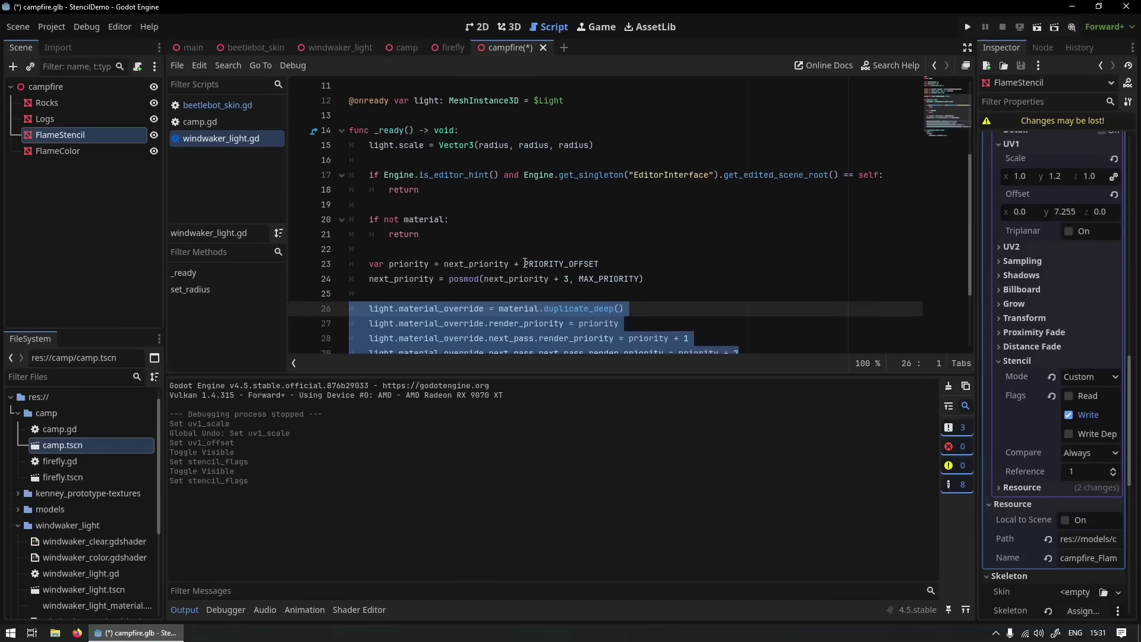
scroll(529, 259, "down", 2)
left_click(555, 249)
left_click_drag(450, 234, 280, 245)
key("Down")
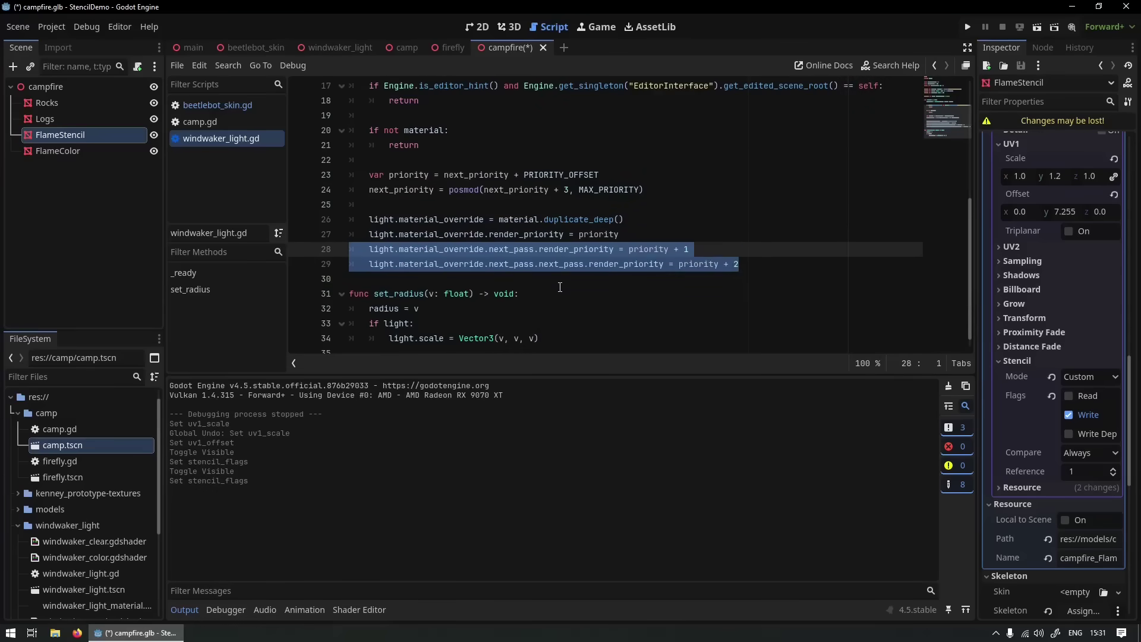
scroll(563, 289, "up", 2)
scroll(562, 288, "down", 2)
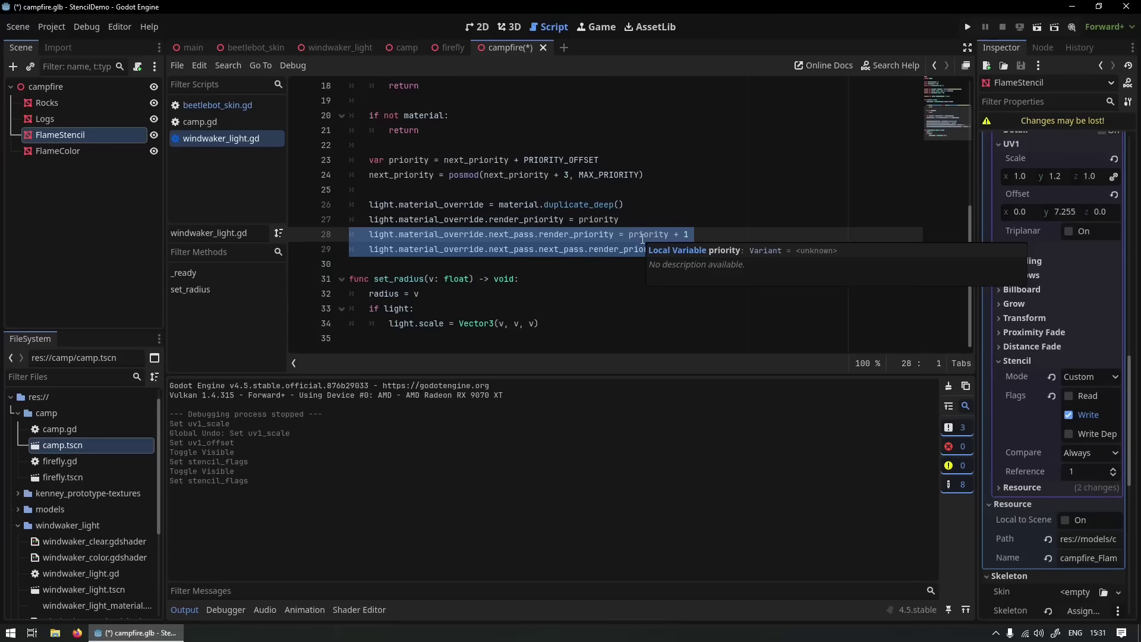
Examine lines 26 to 29 of windwaker_light.gd, which duplicate the material and assign render priorities
left_click(476, 235)
left_click_drag(768, 255, 255, 204)
left_click(378, 265)
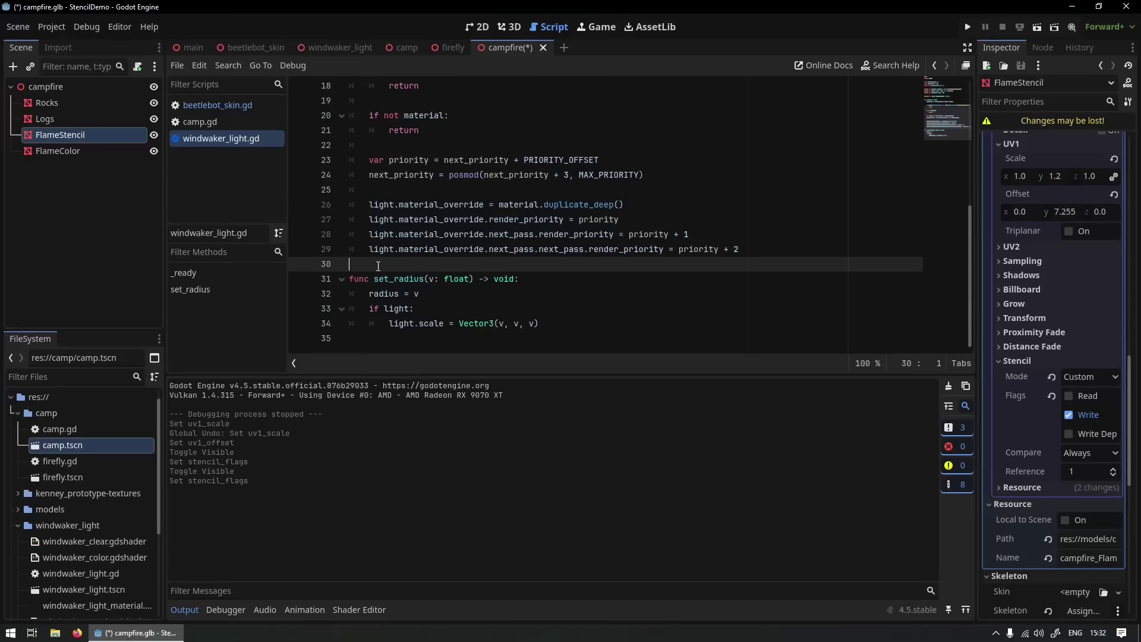
left_click_drag(386, 265, 284, 195)
left_click(629, 249)
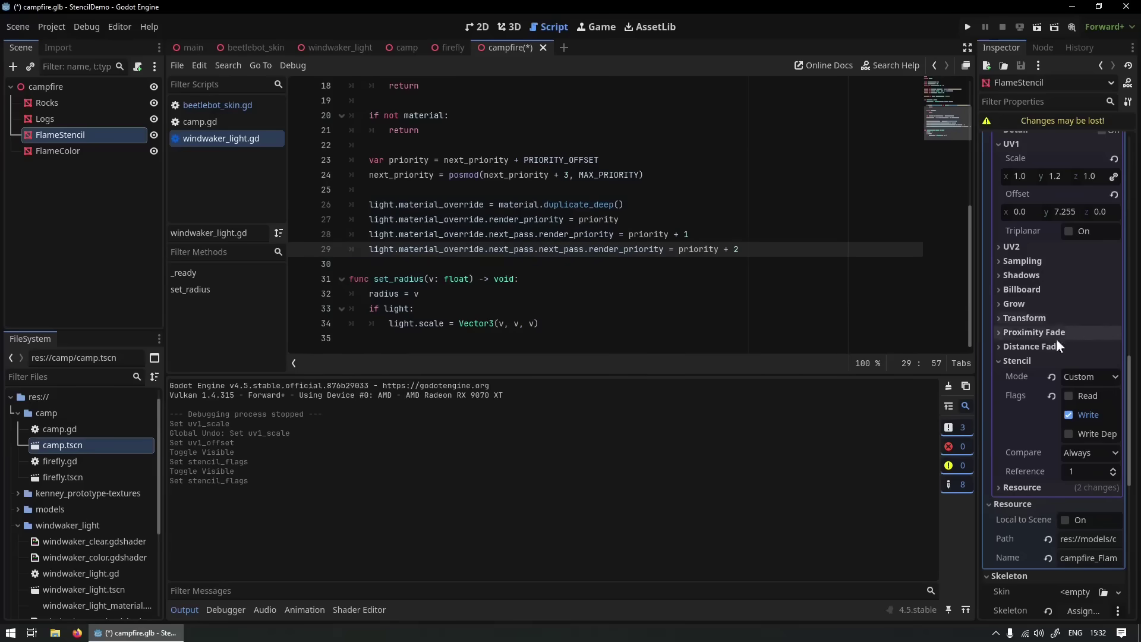
Compare FlameStencil's material Render Priority setting with the priorities assigned in windwaker_light.gd
mouse_move(1022, 376)
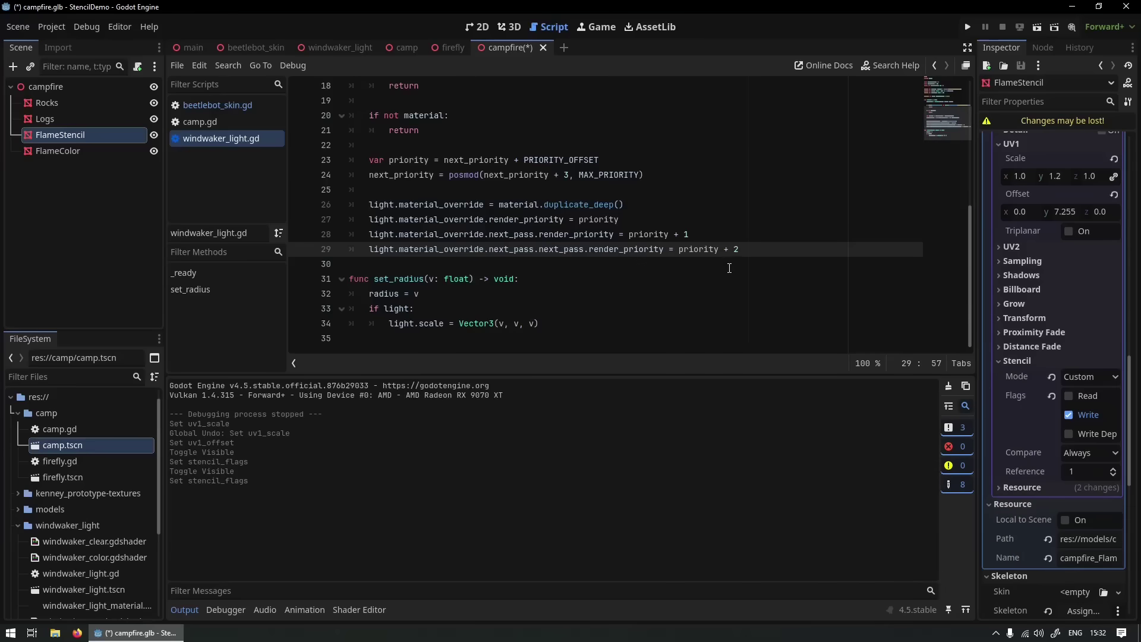
scroll(1043, 344, "up", 5)
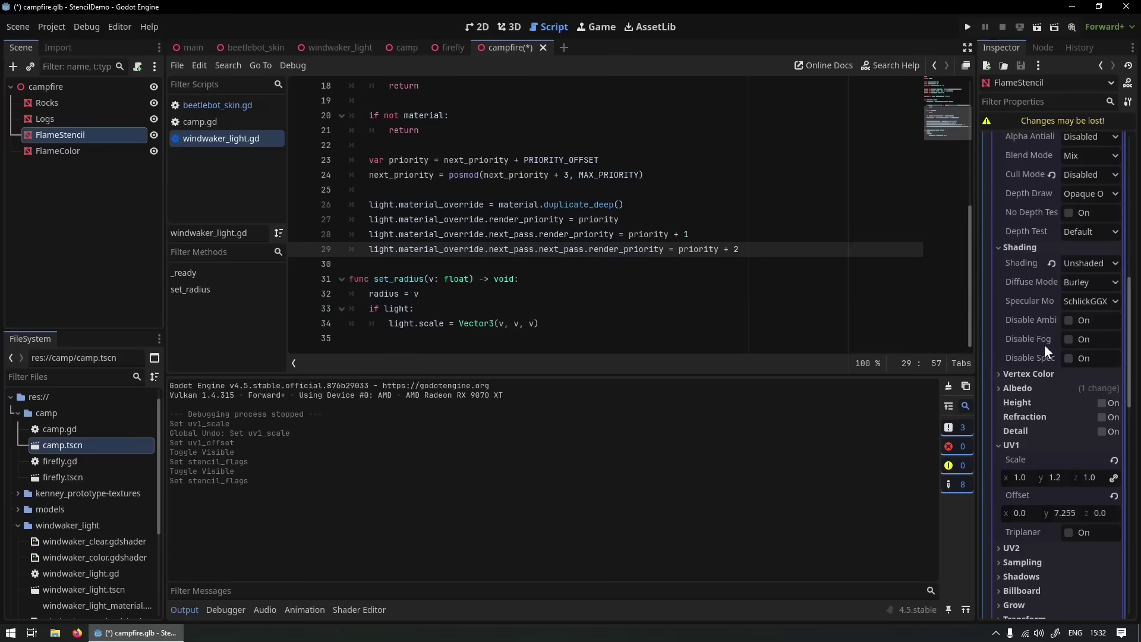
scroll(1043, 345, "up", 4)
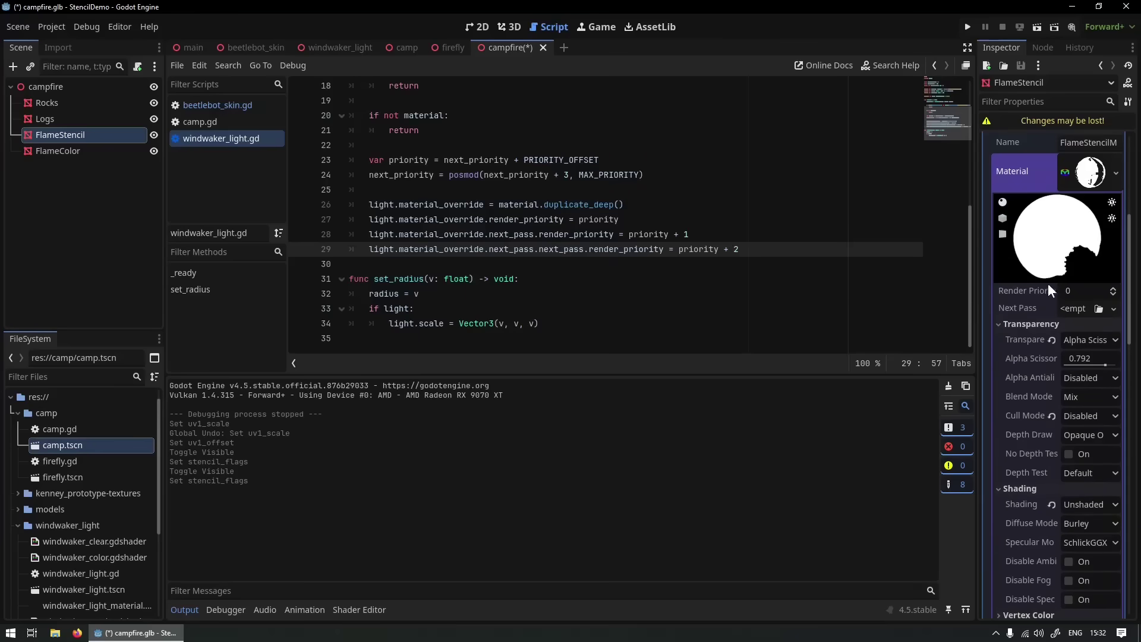
left_click(671, 266)
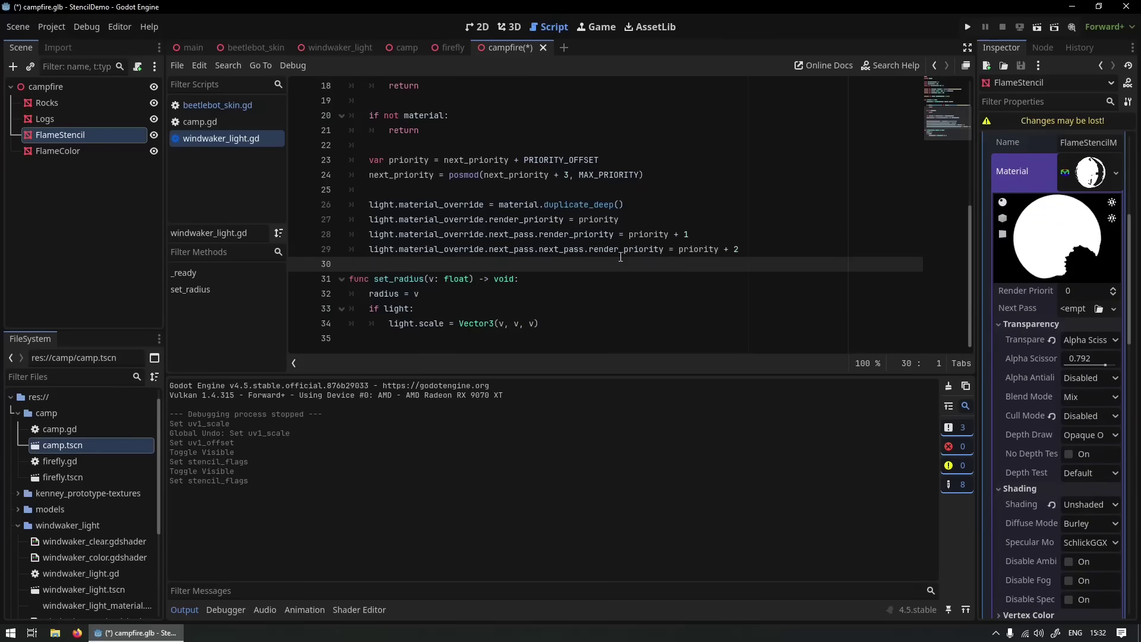
mouse_move(620, 257)
scroll(1046, 368, "up", 2)
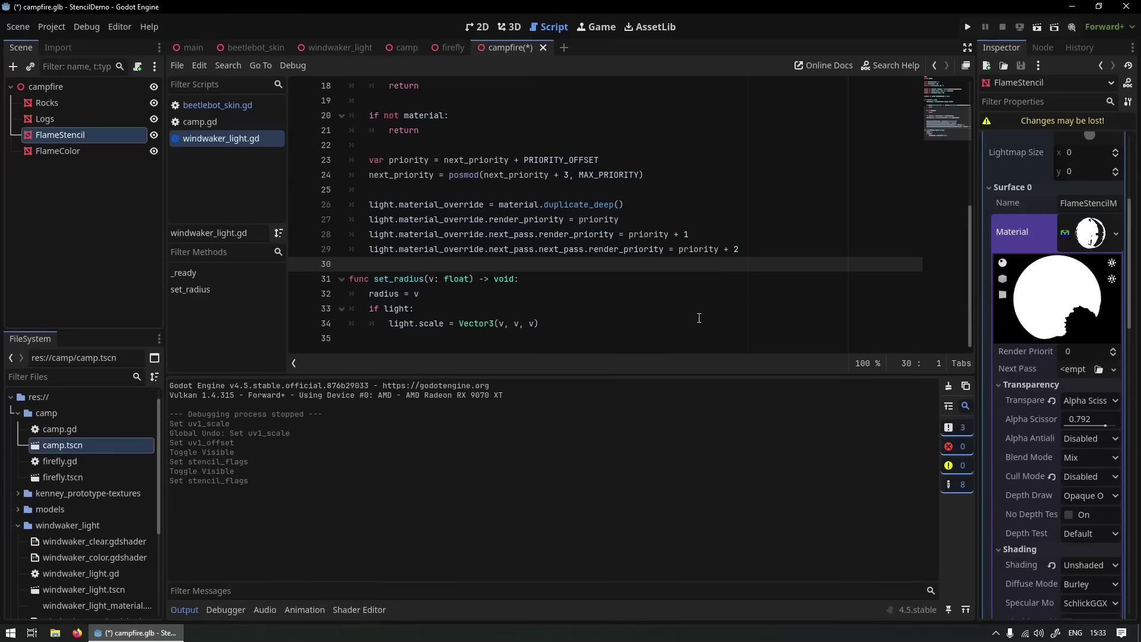
Examine FlameStencil's material settings from Render Priority and Transparency through Shading and UV1 to the Stencil mode, flags, compare and reference
scroll(1056, 429, "down", 6)
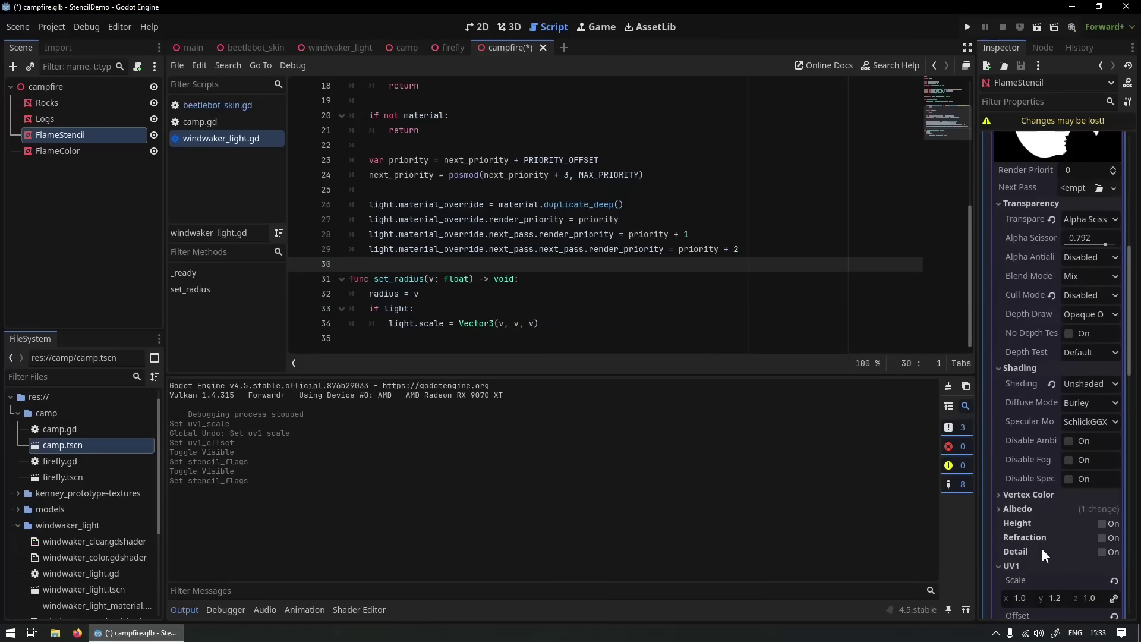
scroll(1042, 548, "down", 6)
scroll(1012, 549, "down", 4)
scroll(1027, 535, "up", 6)
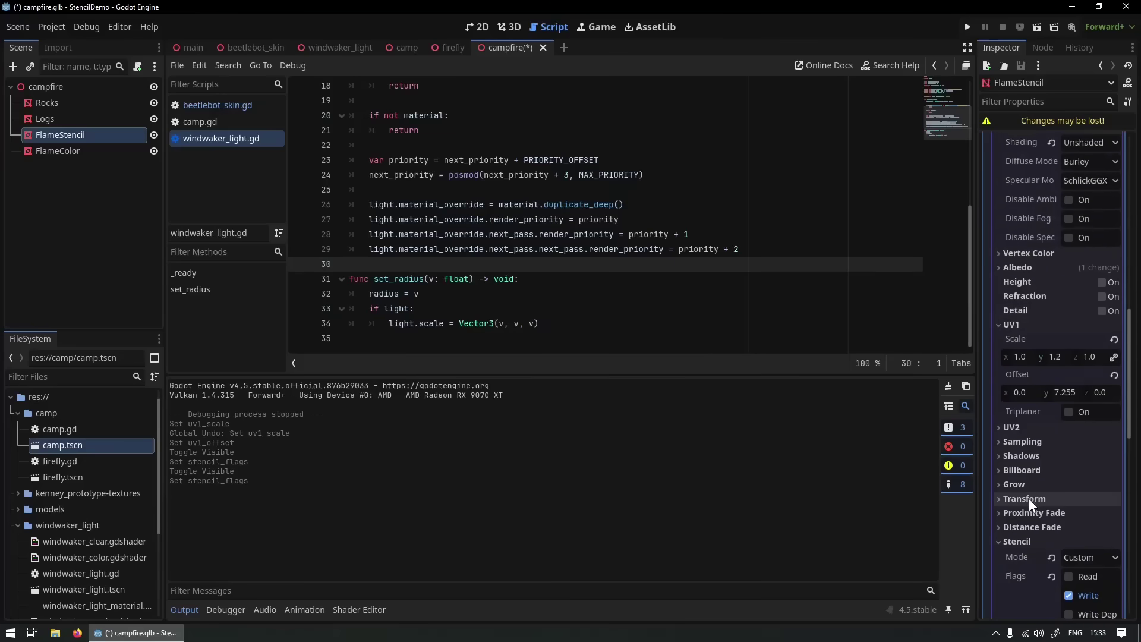
scroll(1035, 514, "up", 5)
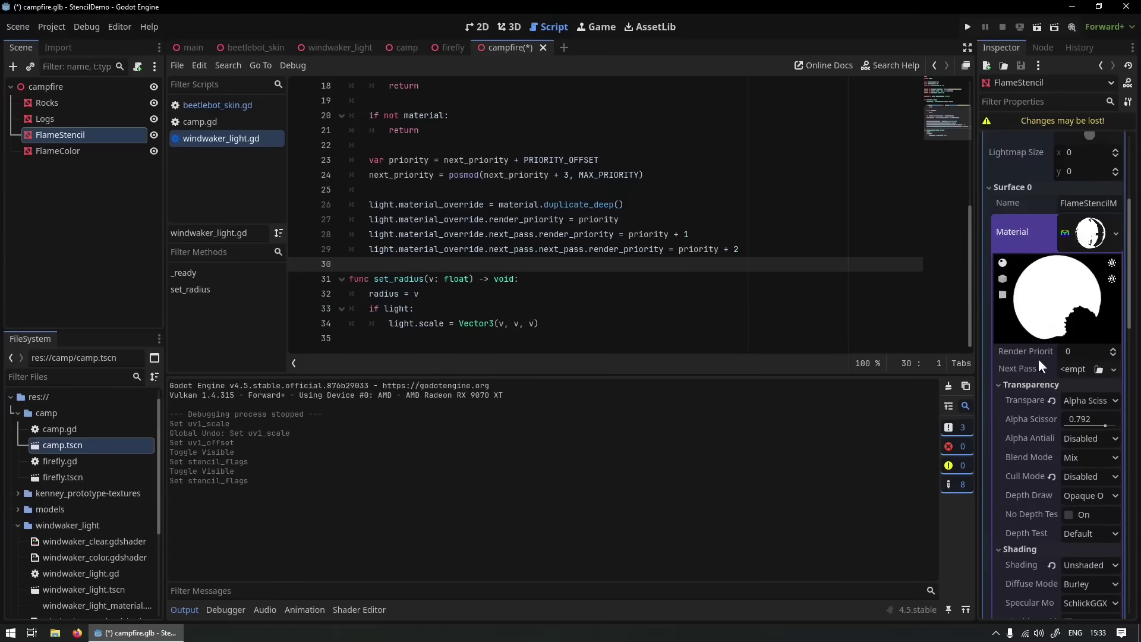
scroll(1046, 356, "down", 7)
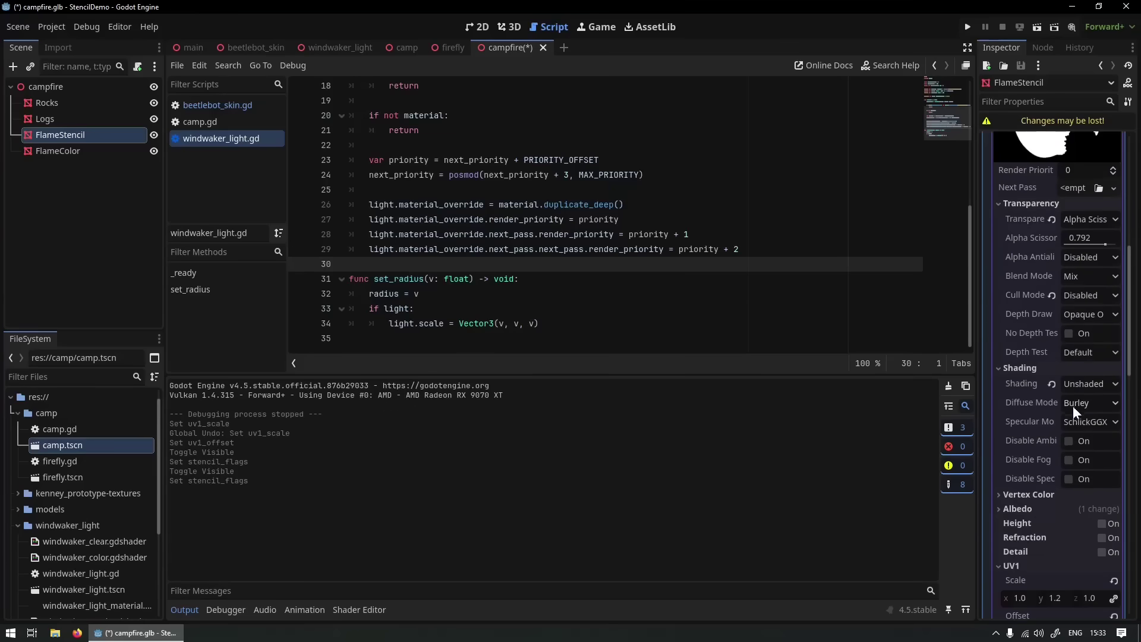
scroll(1101, 535, "down", 2)
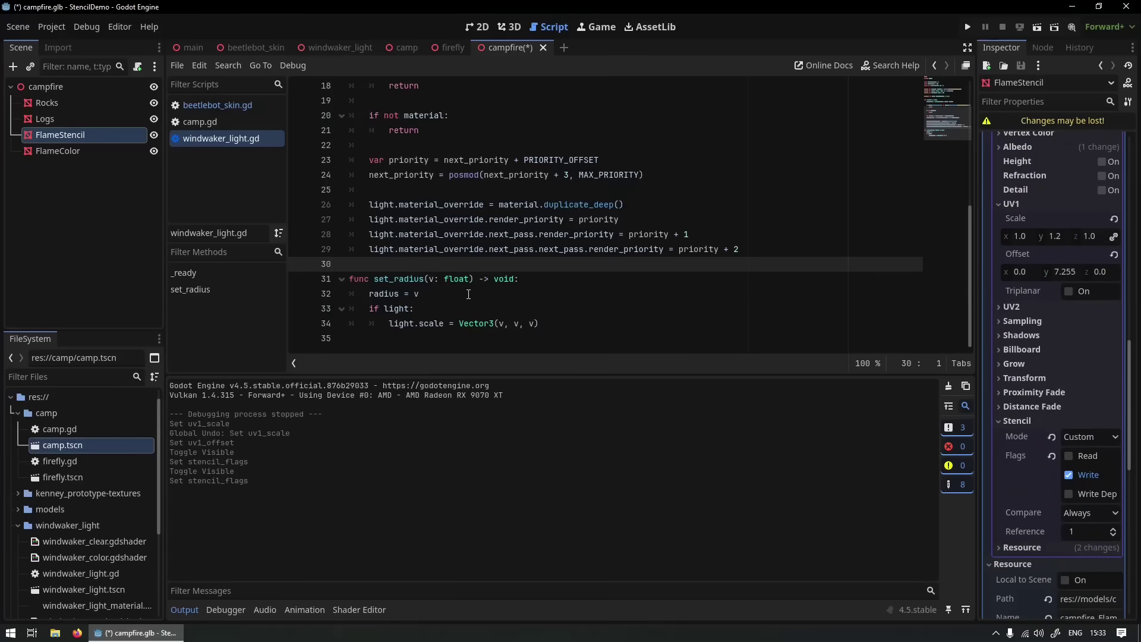
scroll(468, 293, "up", 6)
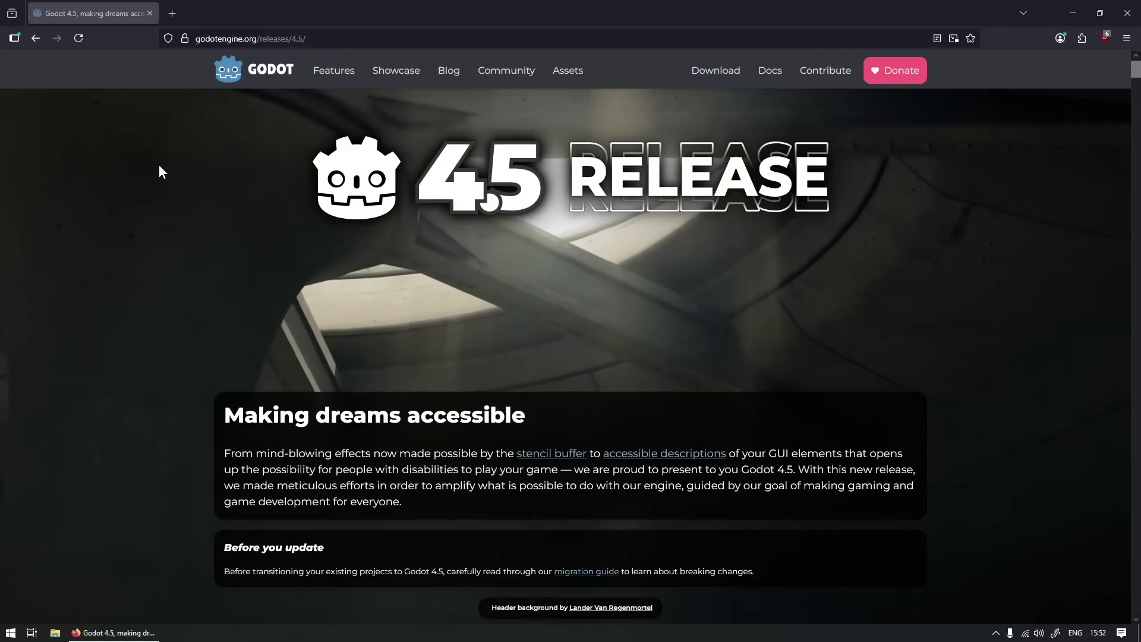
Browse the Godot 4.5 release page in the web browser, reading the 2D section on chunk tilemap physics and continuing past Core to Editor
middle_click(164, 147)
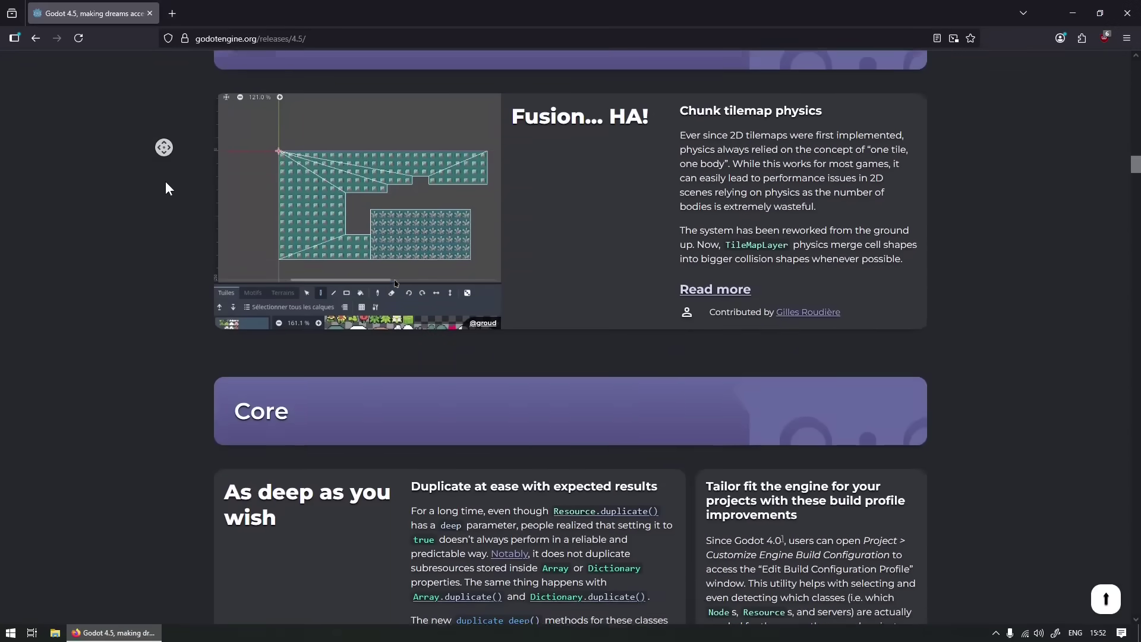
middle_click(165, 174)
left_click(115, 336)
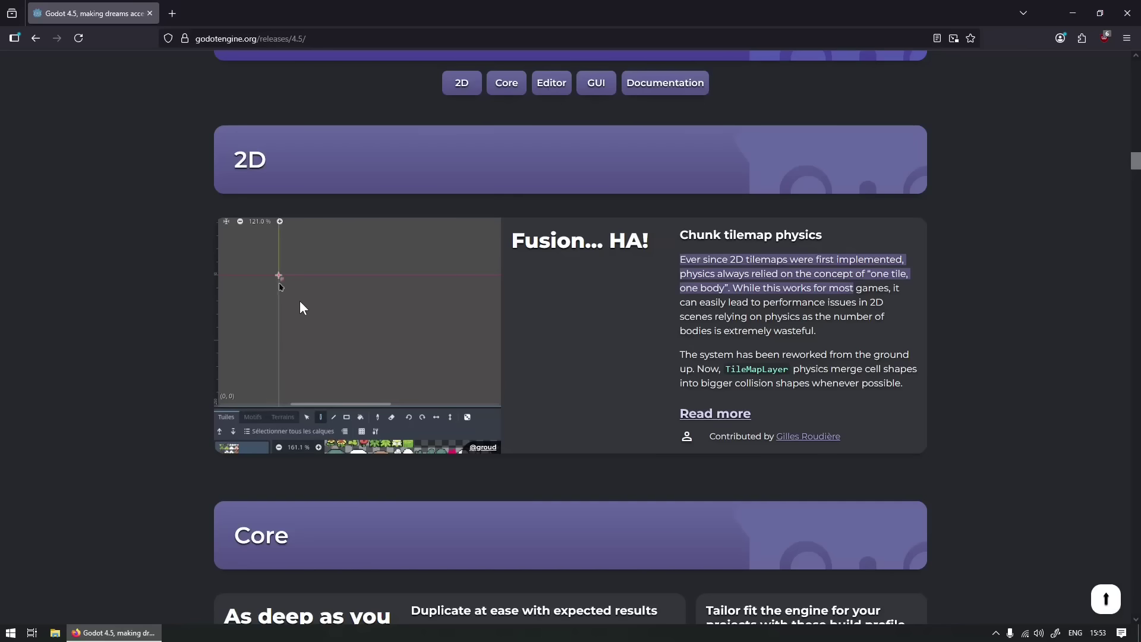
middle_click(174, 190)
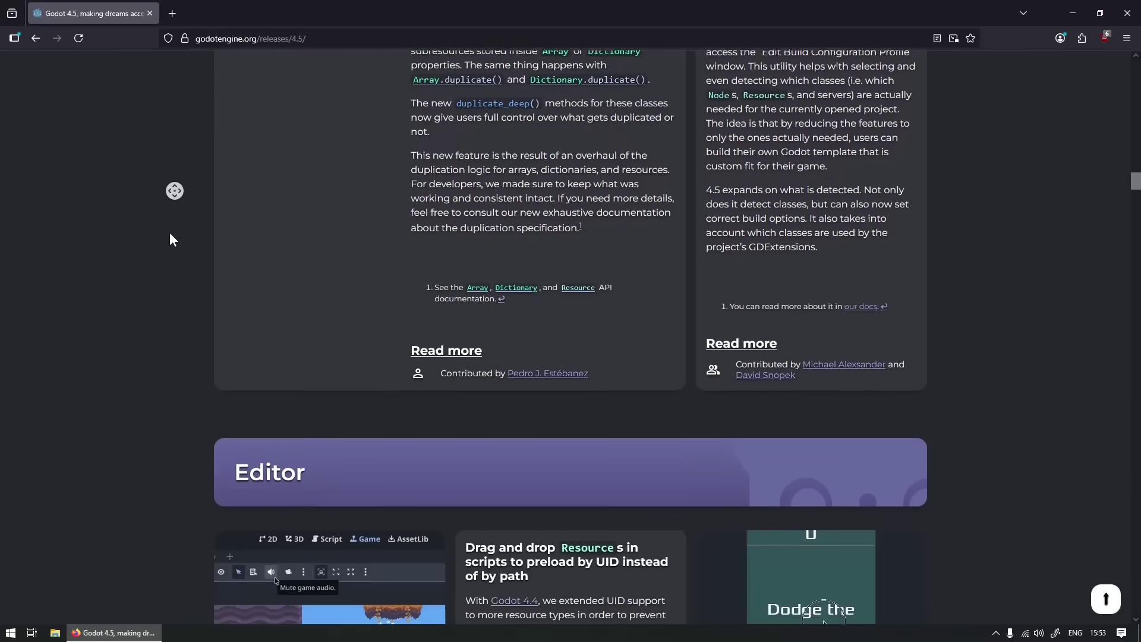